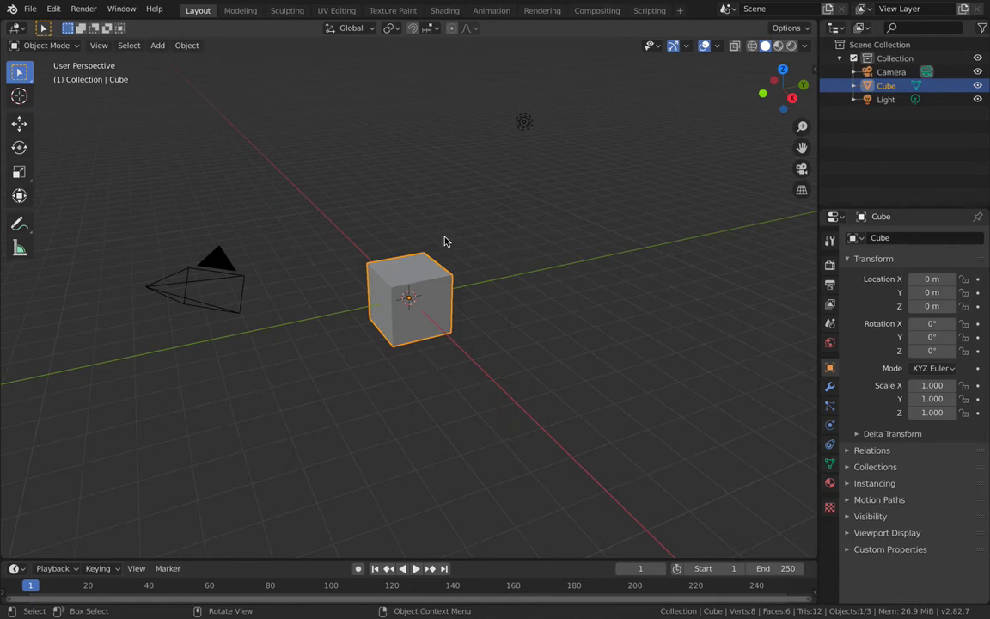
# Delete the default cube and bring up the OrthoMesh3D add-on tools
pyautogui.press('x')
pyautogui.click(425, 329)
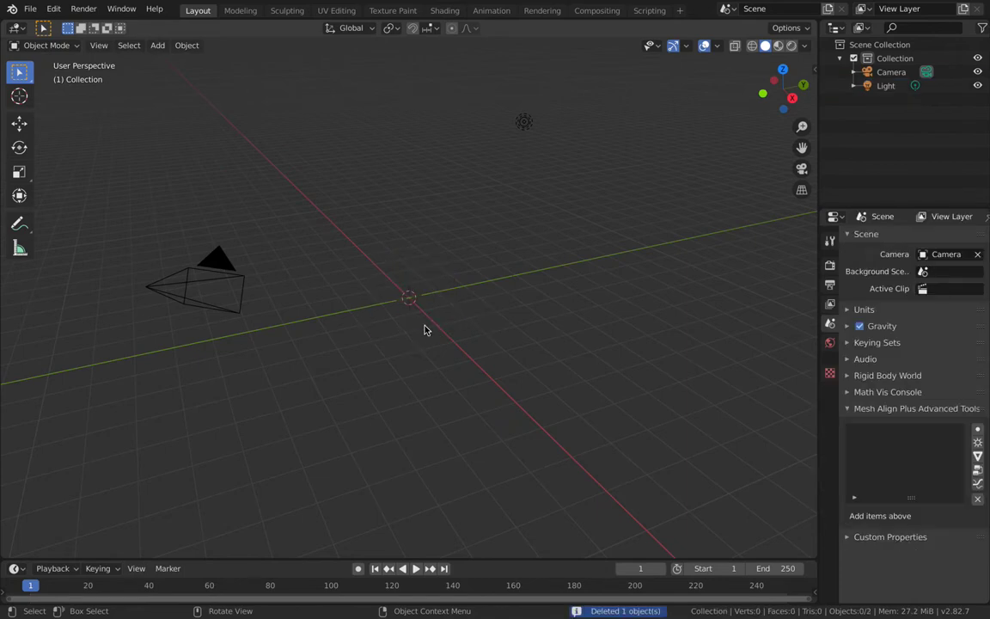
pyautogui.press('n')
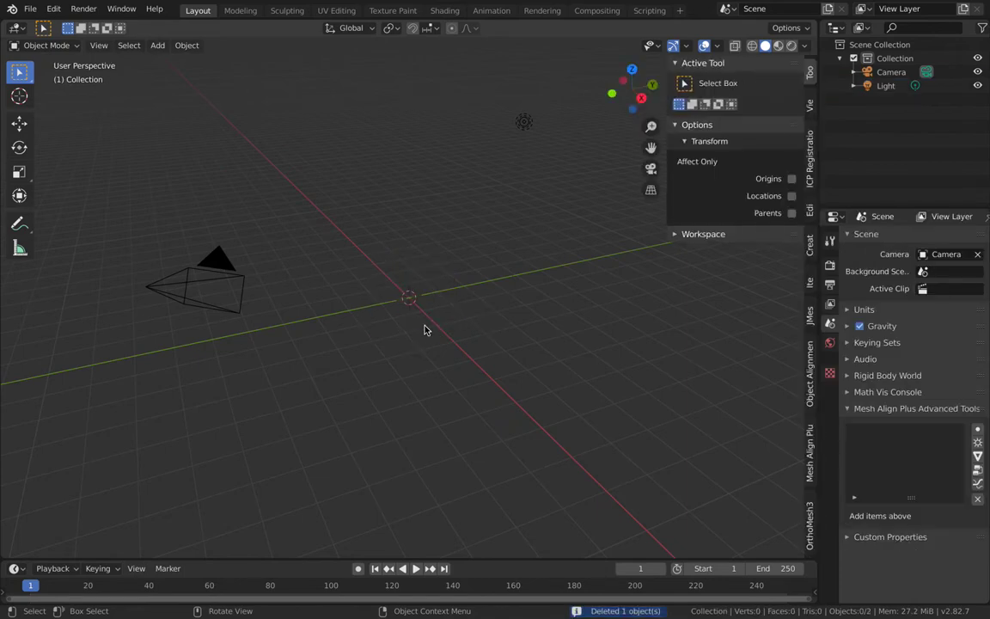
pyautogui.click(809, 519)
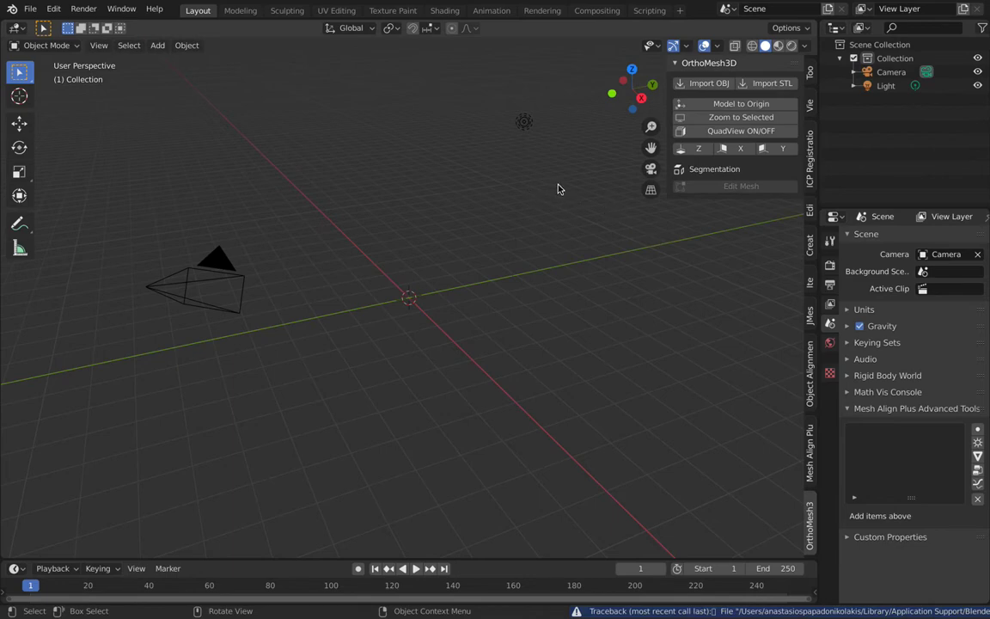
# Import the OBJ file Forearm3D_meshmix.obj from the 3D Blender forearm folder on the Desktop
pyautogui.click(711, 86)
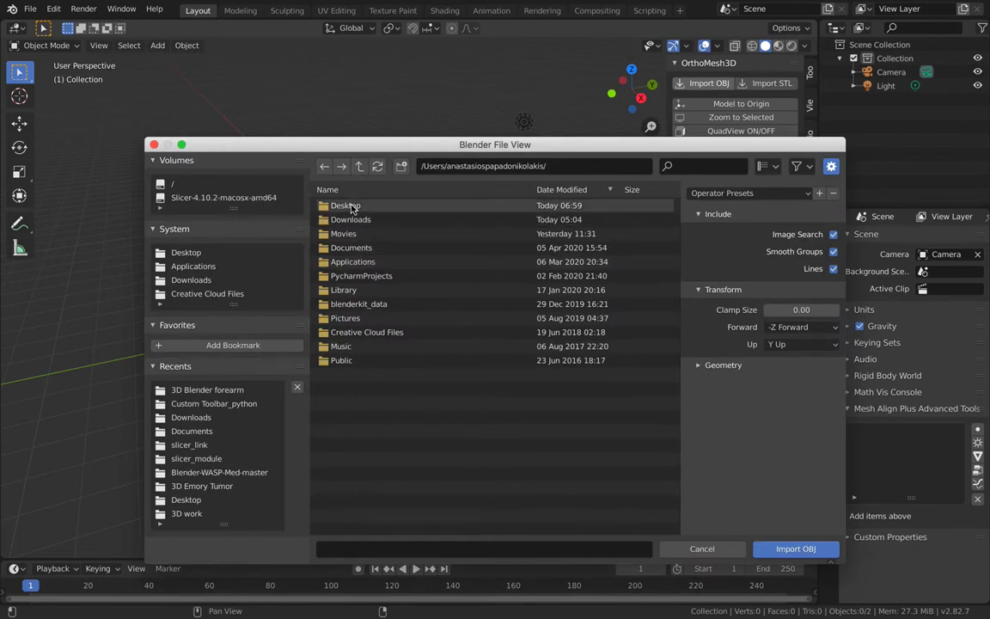
pyautogui.doubleClick(350, 208)
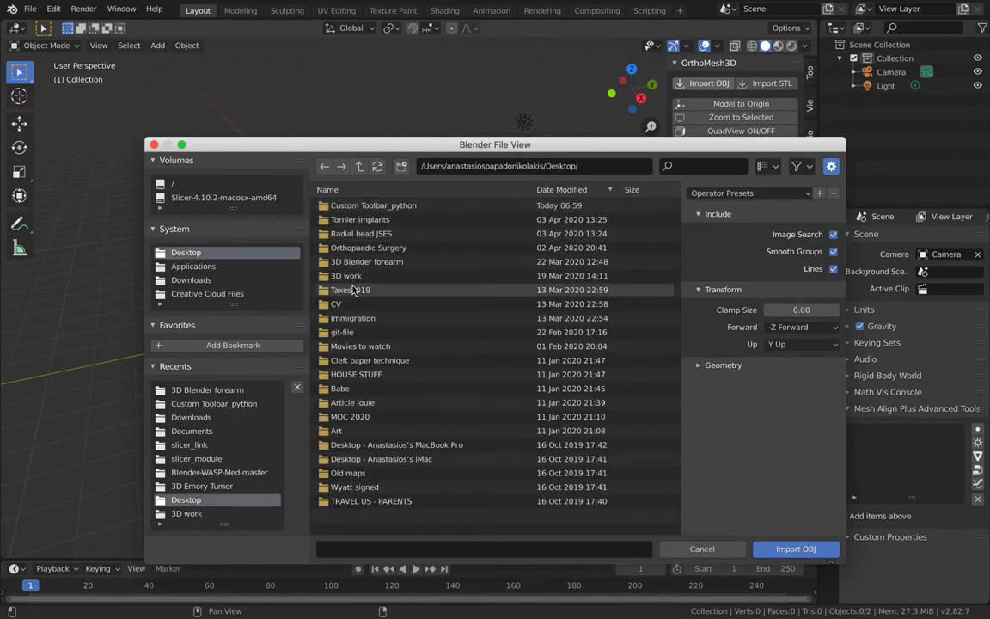
pyautogui.doubleClick(363, 261)
pyautogui.click(366, 249)
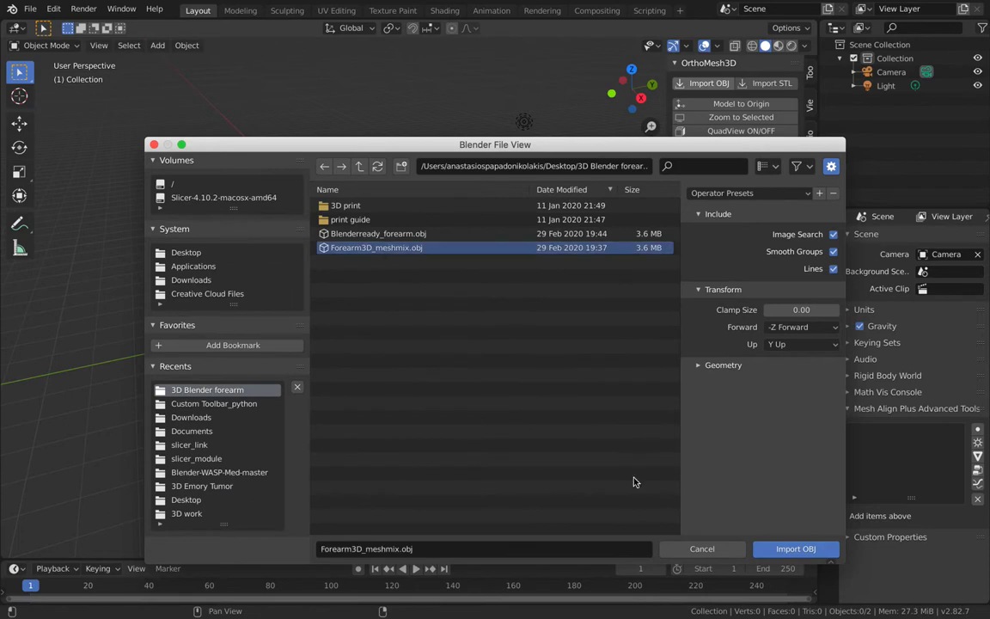
pyautogui.click(796, 549)
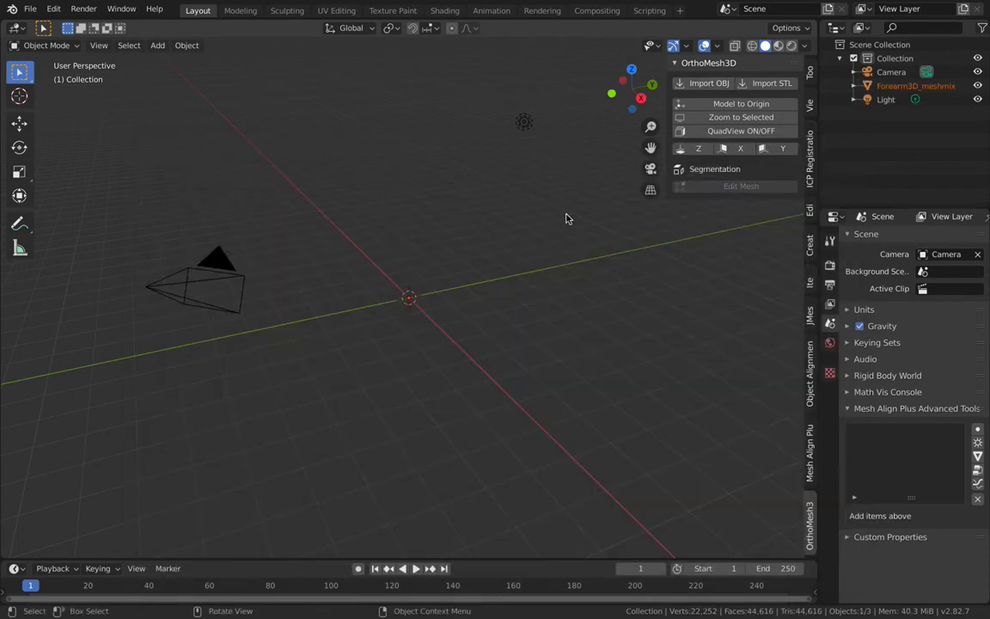
# Move the forearm model to the origin with OrthoMesh3D, zoom to it and make it the active object
pyautogui.click(723, 105)
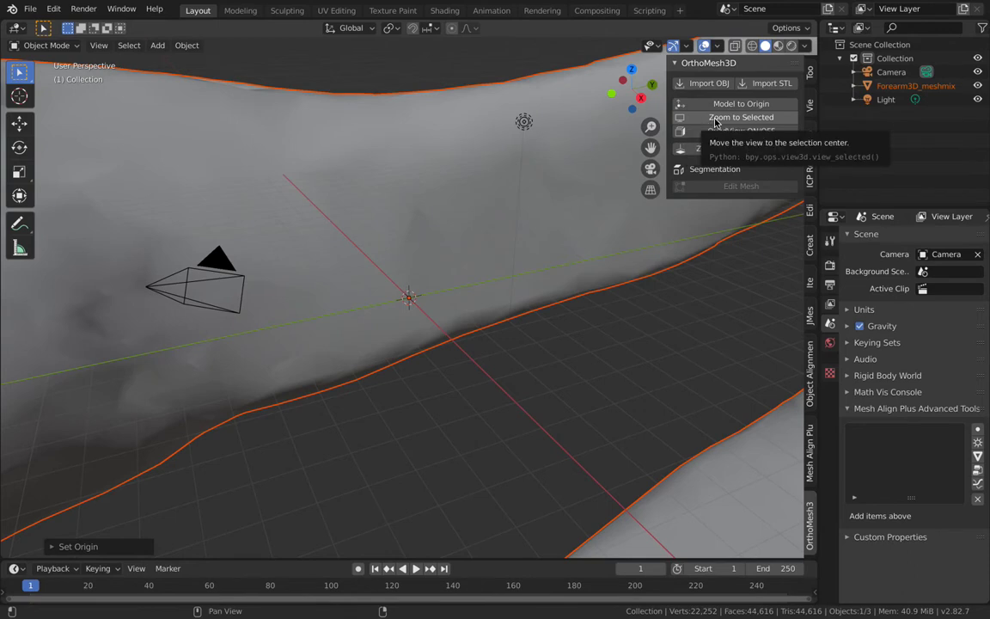
pyautogui.click(715, 120)
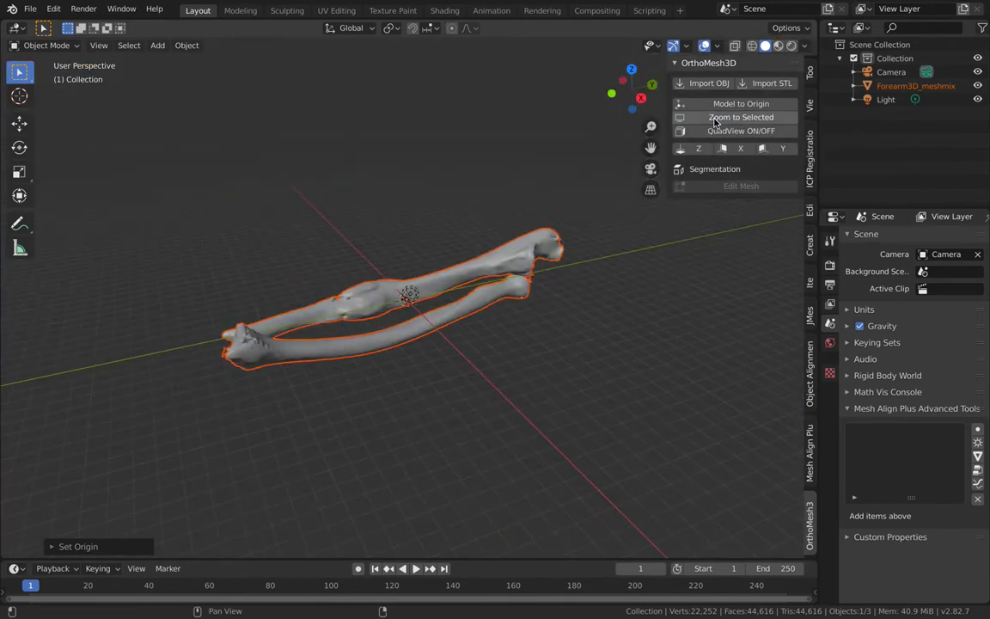
pyautogui.click(467, 305)
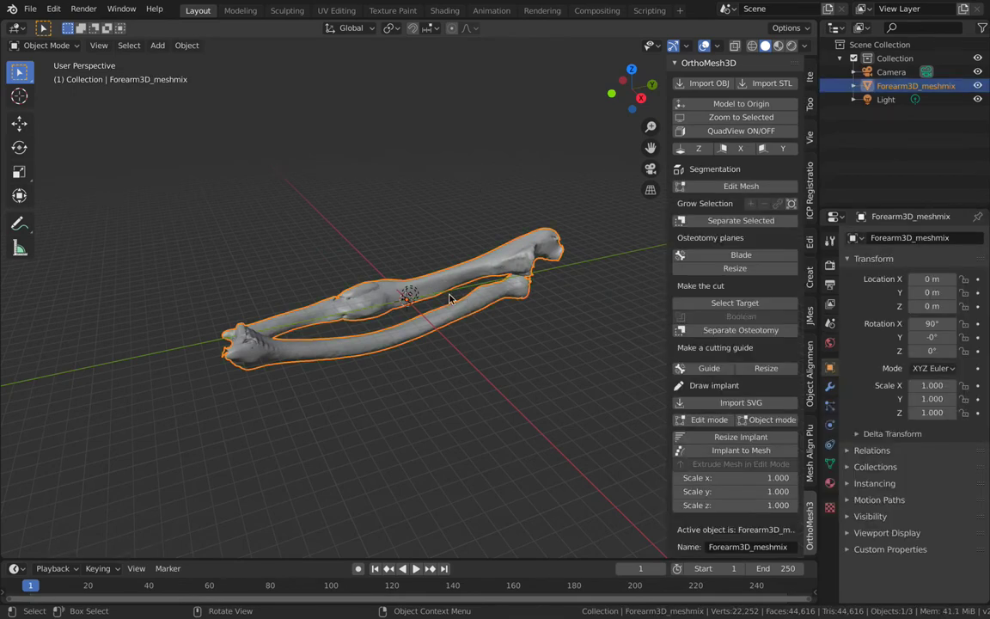
pyautogui.press('g')
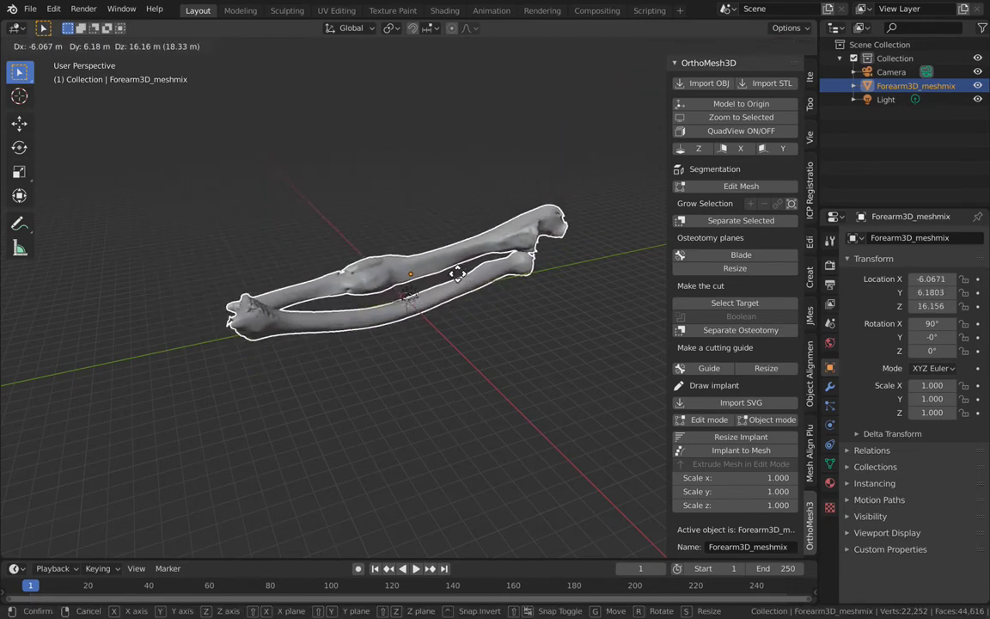
pyautogui.press('Escape')
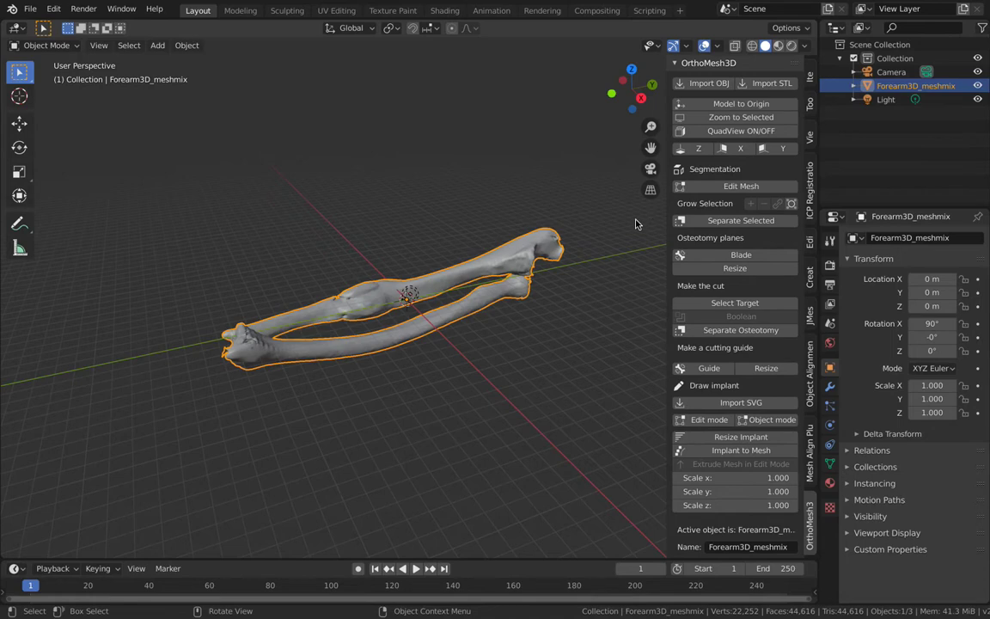
# Open the forearm mesh for editing with nothing selected and use face selection mode
pyautogui.click(722, 186)
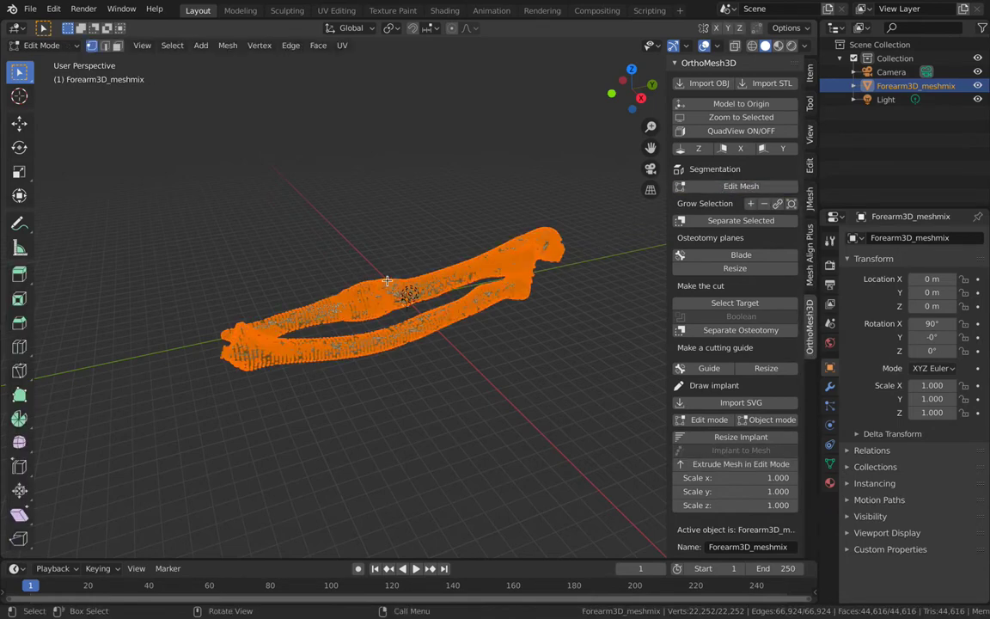
pyautogui.hotkey('alt', 'a')
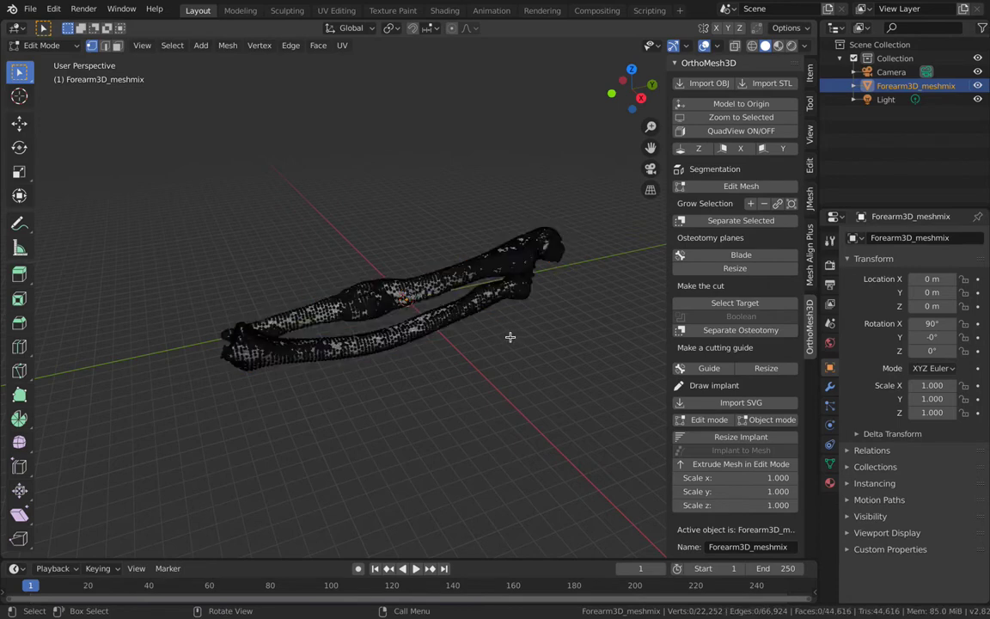
pyautogui.click(115, 50)
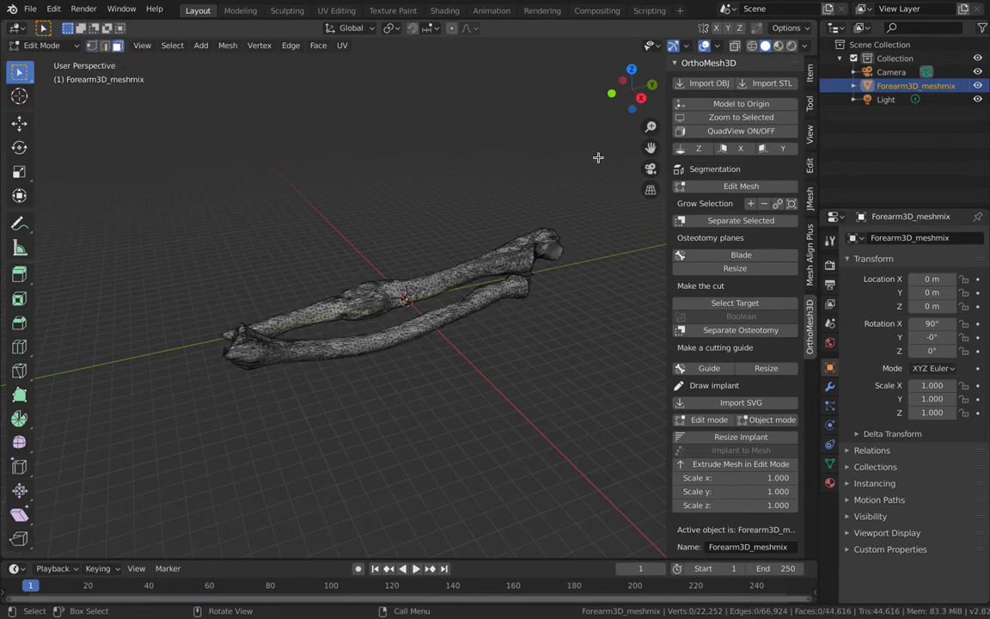
# Select a face at the narrow end of the radius and grow the selection along most of its shaft
pyautogui.moveTo(651, 126); pyautogui.dragTo(661, 50)
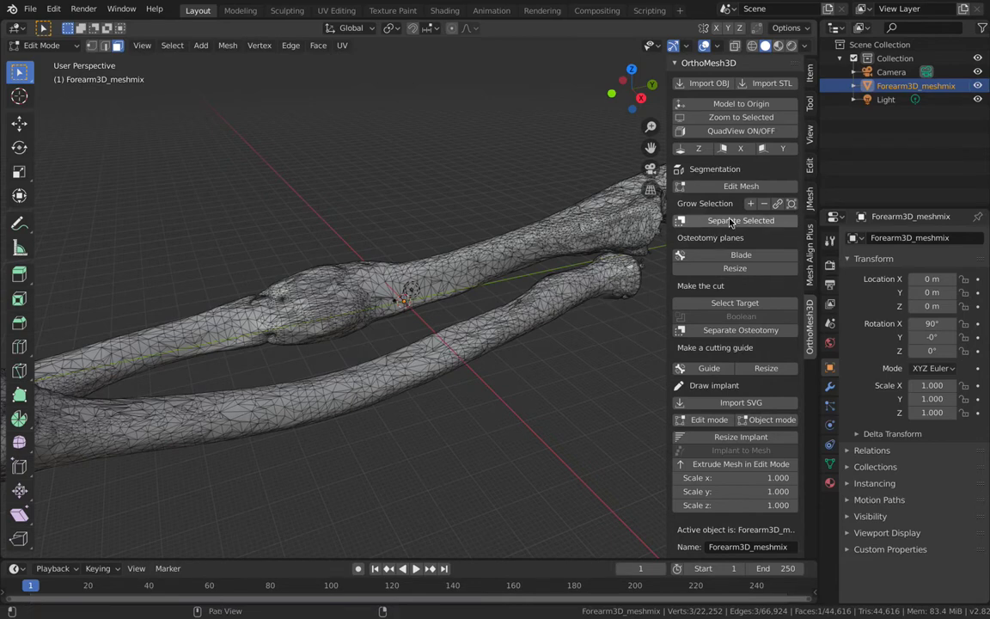
pyautogui.click(750, 204)
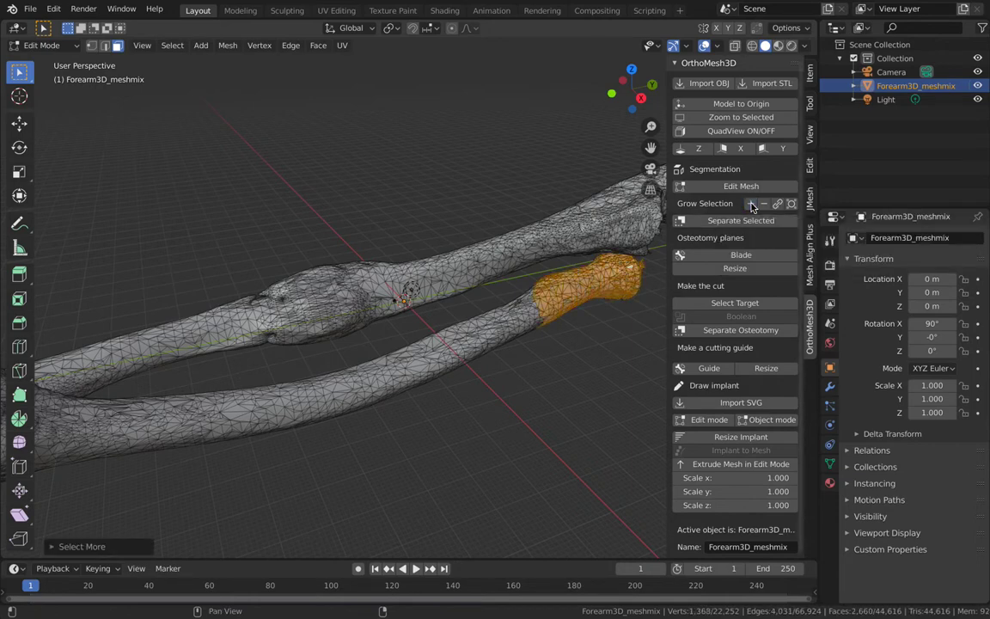
pyautogui.click(764, 204)
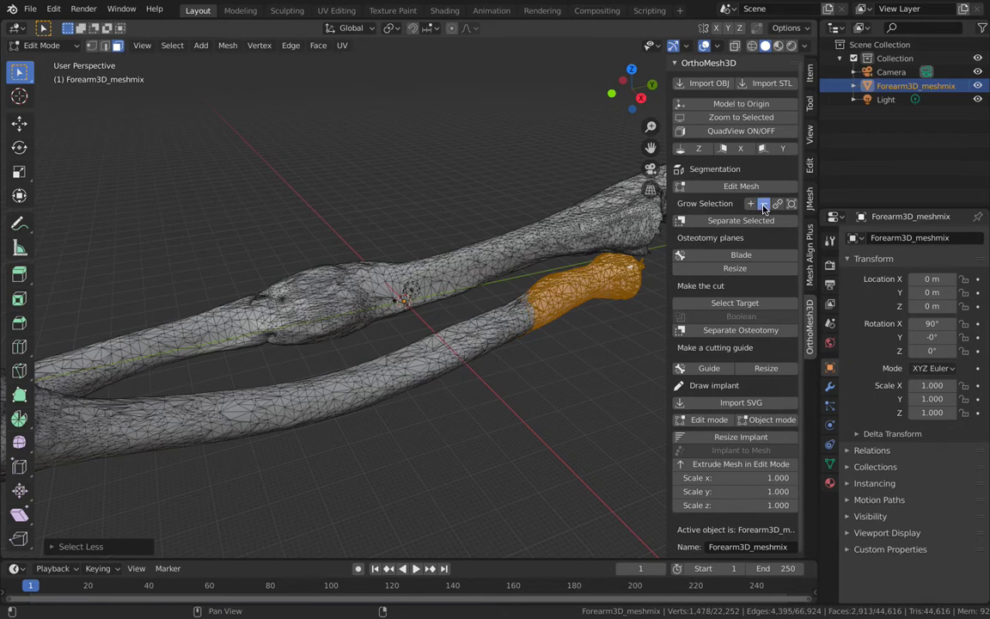
pyautogui.click(751, 205)
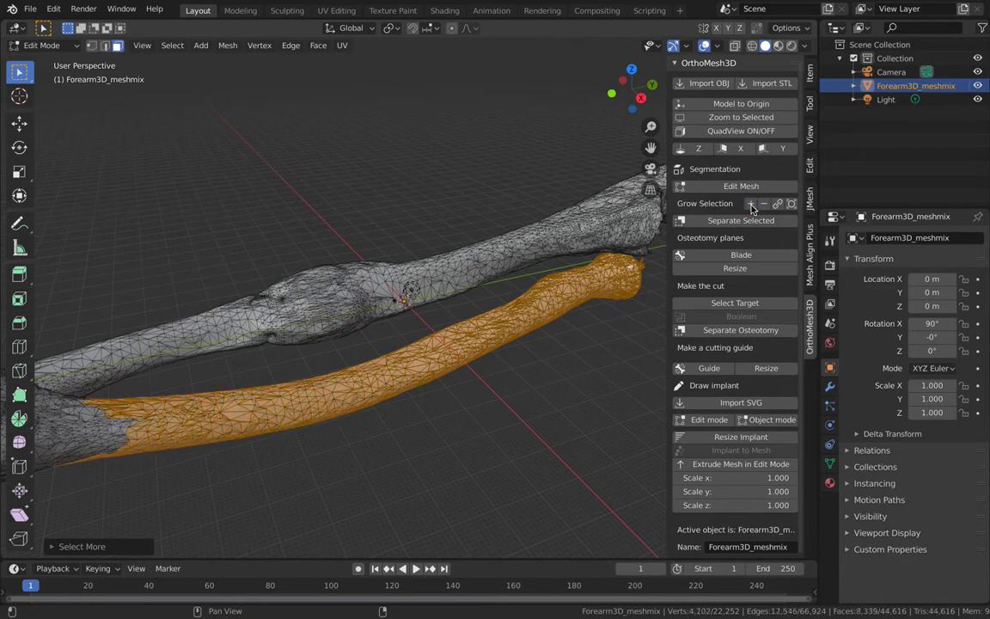
# Grow the selection over the wide end of the radius and onto the ulna up to its mid-shaft bulge
pyautogui.scroll(5, 556, 296)
pyautogui.hscroll(-5, 557, 297)
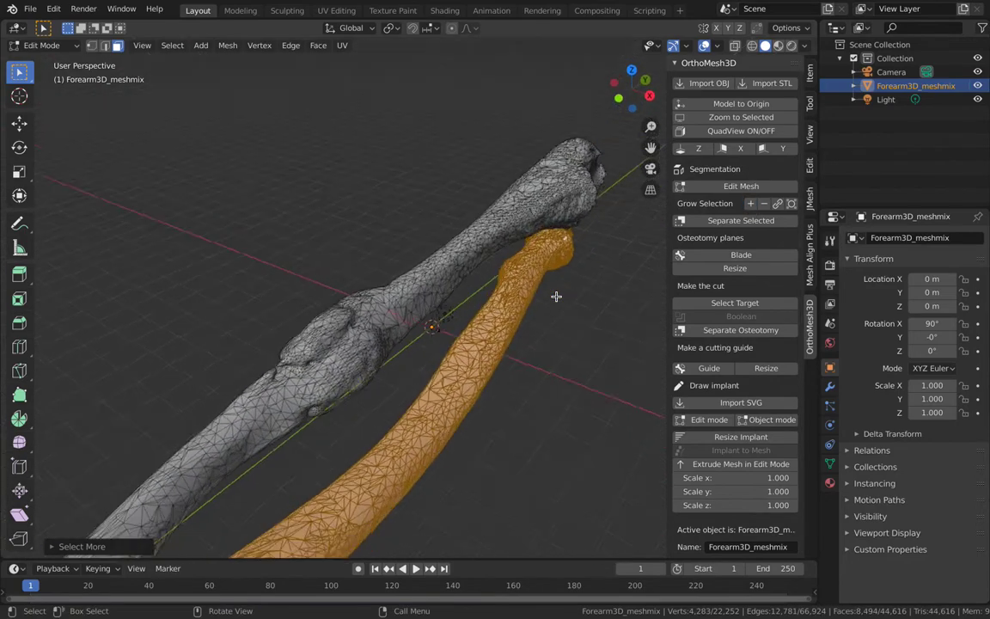
pyautogui.scroll(-5, 557, 296)
pyautogui.moveTo(651, 148); pyautogui.dragTo(715, 69)
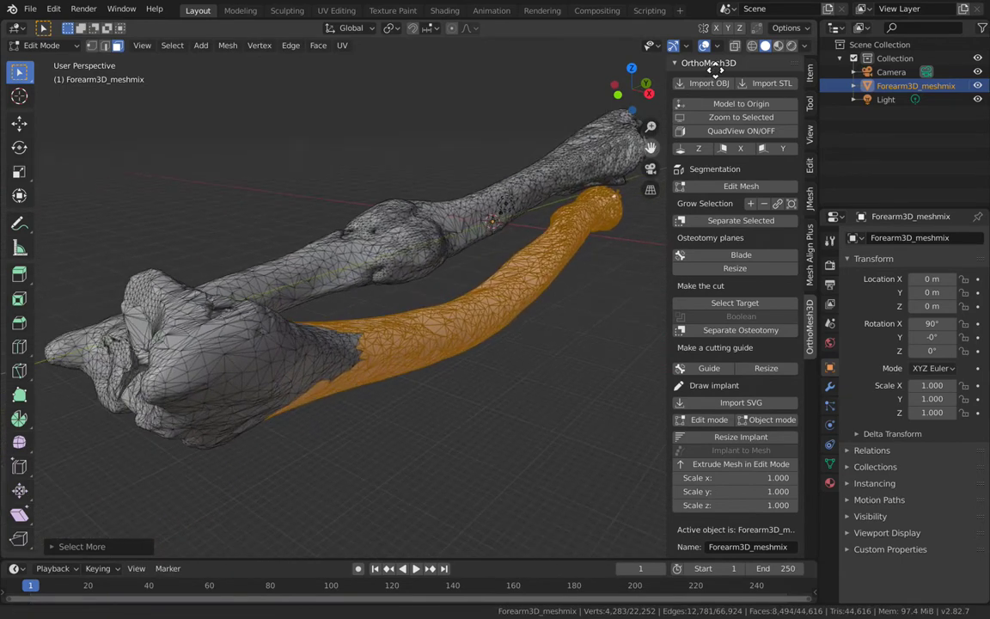
pyautogui.click(751, 204)
pyautogui.click(750, 206)
pyautogui.click(750, 206)
pyautogui.click(751, 206)
pyautogui.click(751, 206)
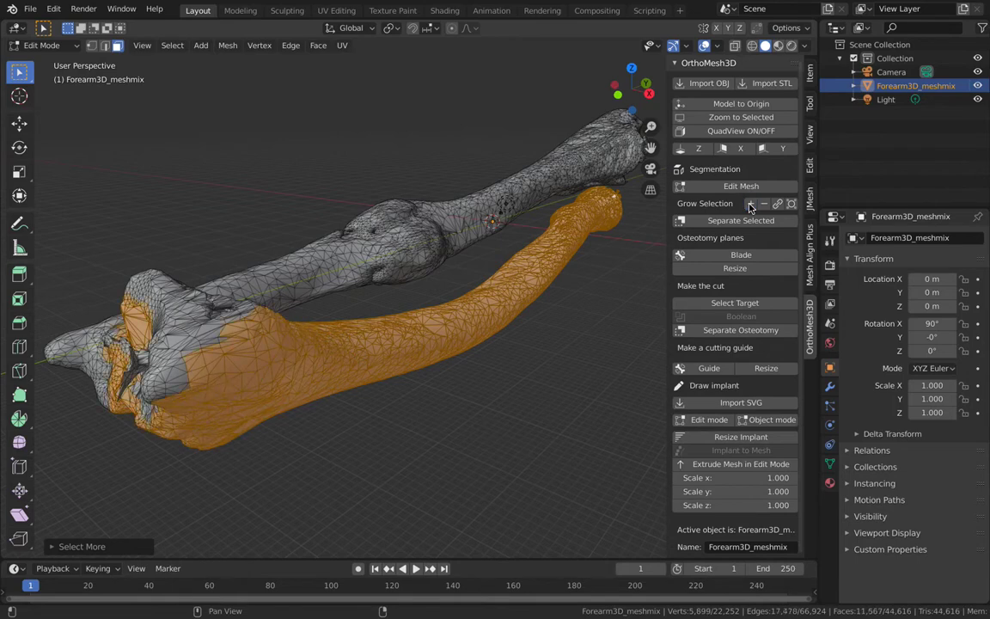
pyautogui.click(751, 206)
pyautogui.click(751, 206)
pyautogui.click(751, 206)
pyautogui.click(751, 206)
pyautogui.click(751, 206)
pyautogui.click(751, 207)
pyautogui.click(750, 206)
pyautogui.click(750, 207)
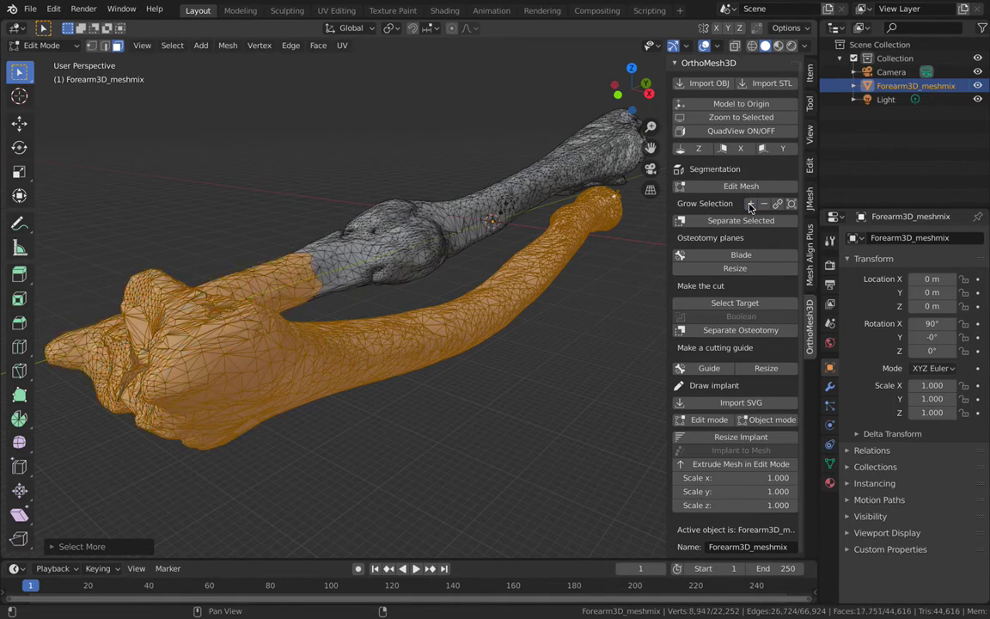
pyautogui.click(750, 207)
pyautogui.click(750, 207)
pyautogui.click(750, 206)
pyautogui.click(750, 207)
pyautogui.click(750, 206)
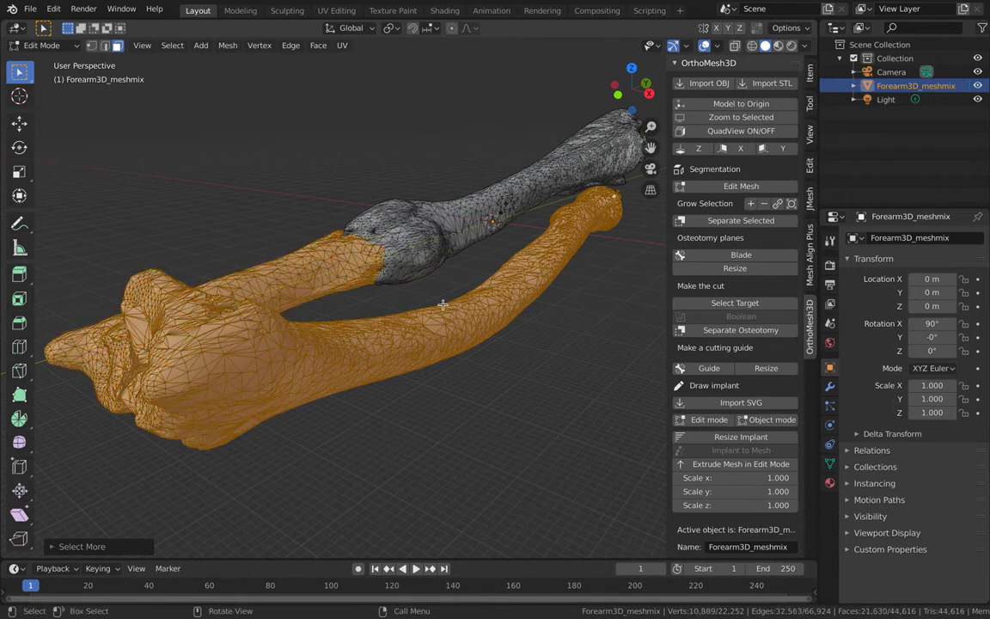
# Deselect the visible shaft faces of the ulna with circle select, keeping the radius selected
pyautogui.moveTo(446, 303); pyautogui.dragTo(443, 304, button='middle')
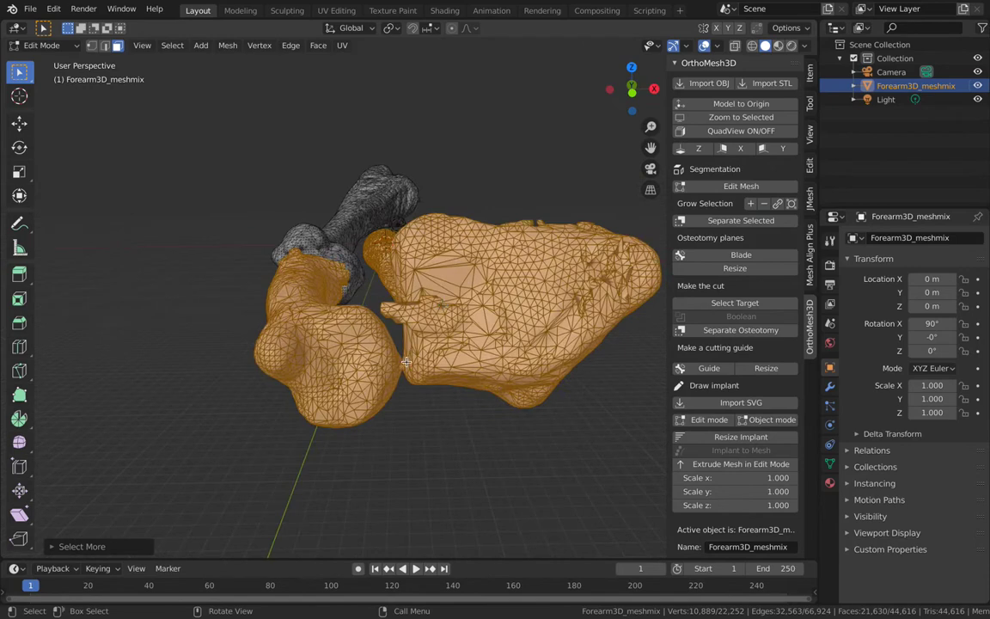
pyautogui.moveTo(400, 371); pyautogui.dragTo(362, 362, button='middle')
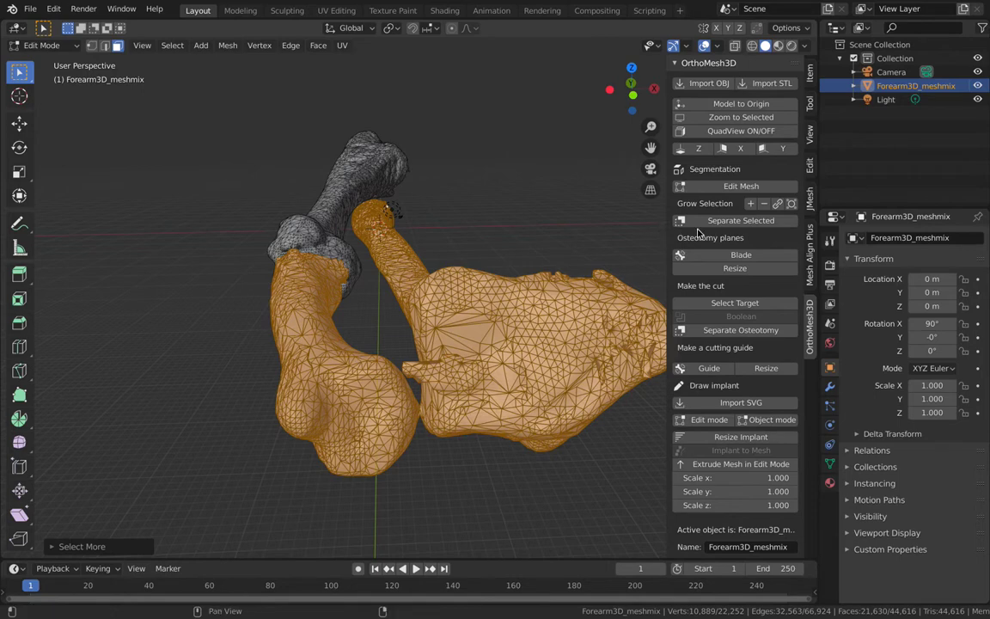
pyautogui.click(791, 205)
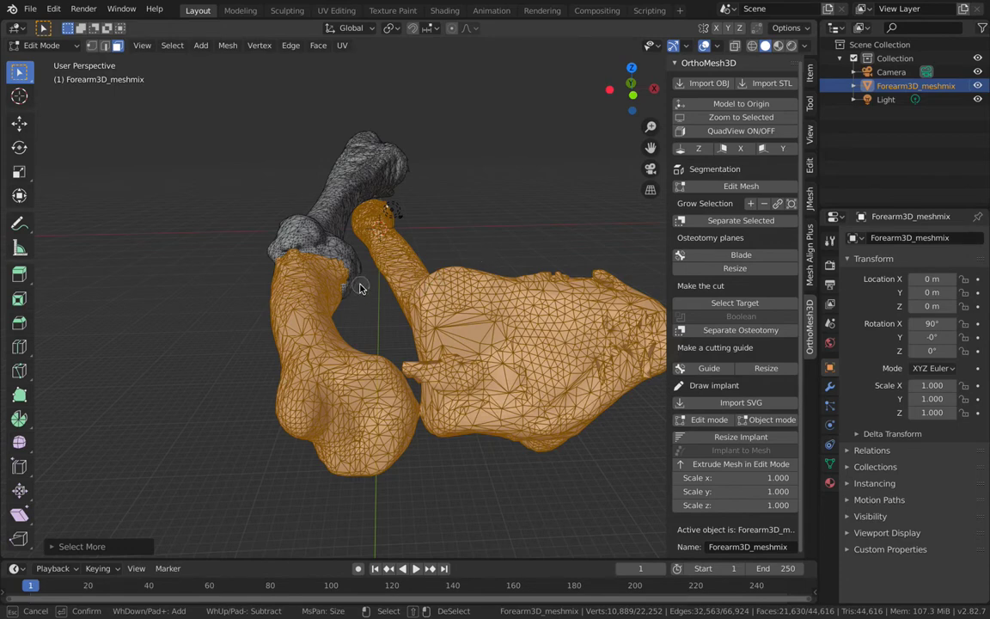
pyautogui.moveTo(360, 288)
pyautogui.mouseDown(button='middle')
pyautogui.moveTo(282, 262)
pyautogui.moveTo(283, 241)
pyautogui.moveTo(250, 251)
pyautogui.moveTo(301, 288)
pyautogui.moveTo(251, 268)
pyautogui.moveTo(246, 282)
pyautogui.moveTo(296, 263)
pyautogui.moveTo(332, 311)
pyautogui.moveTo(297, 323)
pyautogui.moveTo(301, 301)
pyautogui.moveTo(293, 299)
pyautogui.moveTo(265, 337)
pyautogui.moveTo(283, 387)
pyautogui.moveTo(267, 395)
pyautogui.moveTo(315, 390)
pyautogui.moveTo(335, 350)
pyautogui.moveTo(348, 368)
pyautogui.moveTo(369, 370)
pyautogui.mouseUp(button='middle')
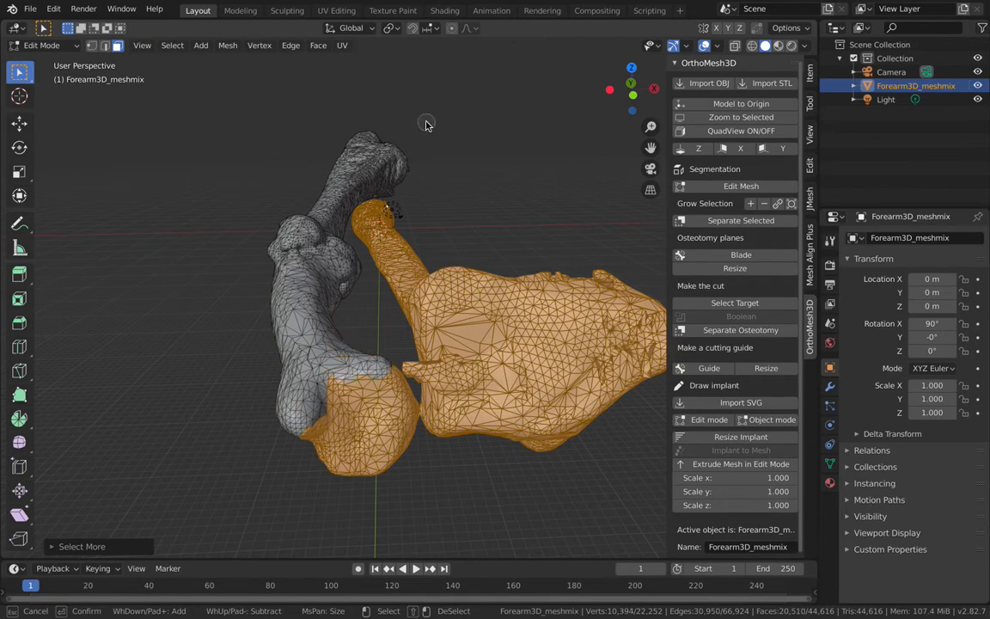
pyautogui.press('Escape')
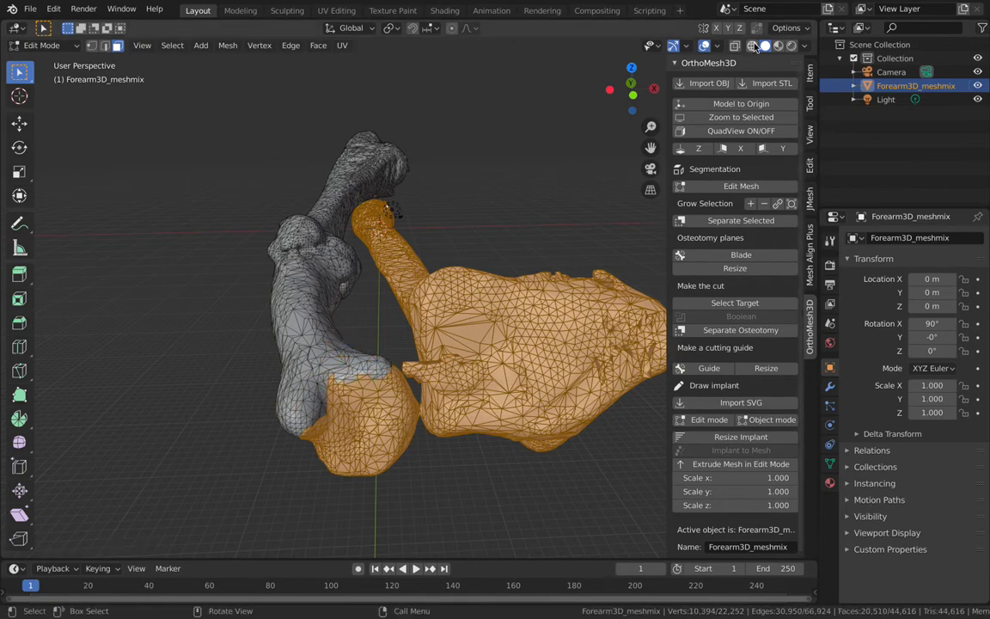
# Switch to see-through wireframe display and circle-deselect the remaining ulna faces, including its rounded end
pyautogui.hotkey('alt', 'z')
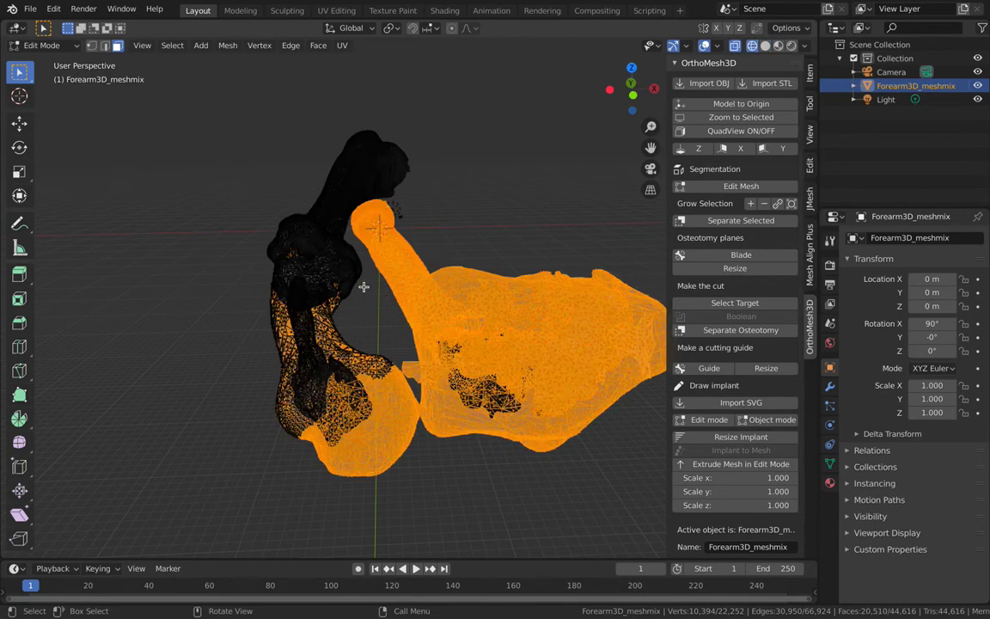
pyautogui.click(792, 204)
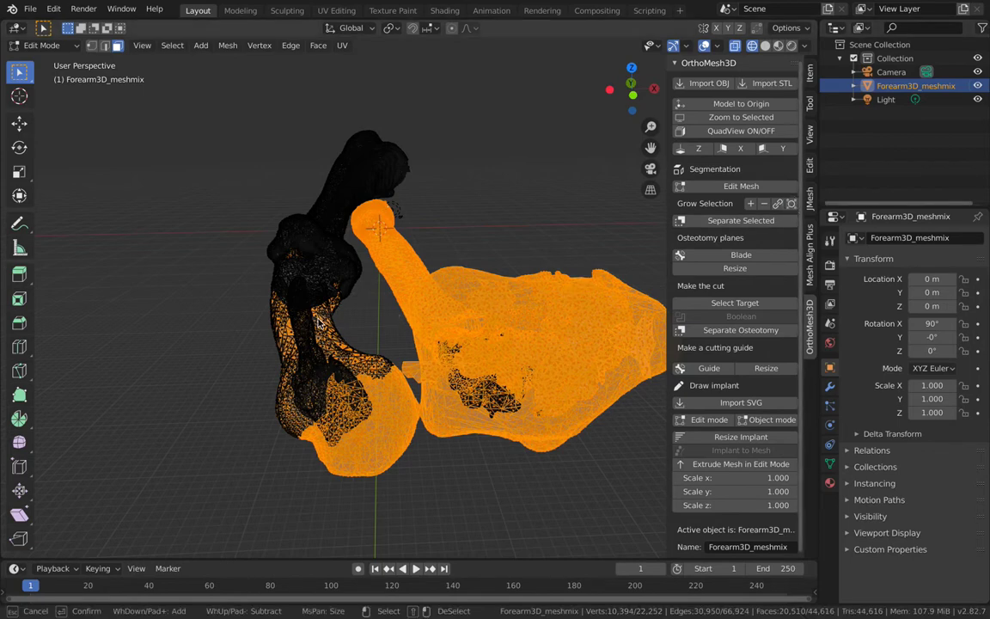
pyautogui.moveTo(299, 332)
pyautogui.mouseDown(button='middle')
pyautogui.moveTo(263, 289)
pyautogui.moveTo(253, 300)
pyautogui.moveTo(250, 270)
pyautogui.moveTo(291, 251)
pyautogui.moveTo(249, 267)
pyautogui.moveTo(276, 287)
pyautogui.moveTo(296, 268)
pyautogui.moveTo(340, 296)
pyautogui.moveTo(262, 327)
pyautogui.moveTo(297, 301)
pyautogui.moveTo(320, 350)
pyautogui.moveTo(297, 325)
pyautogui.moveTo(253, 361)
pyautogui.moveTo(280, 424)
pyautogui.moveTo(261, 375)
pyautogui.moveTo(297, 420)
pyautogui.moveTo(280, 344)
pyautogui.moveTo(272, 389)
pyautogui.moveTo(327, 454)
pyautogui.moveTo(302, 354)
pyautogui.moveTo(298, 376)
pyautogui.moveTo(300, 337)
pyautogui.moveTo(321, 447)
pyautogui.moveTo(285, 391)
pyautogui.moveTo(311, 353)
pyautogui.moveTo(358, 365)
pyautogui.moveTo(324, 331)
pyautogui.moveTo(346, 327)
pyautogui.moveTo(378, 382)
pyautogui.moveTo(319, 361)
pyautogui.moveTo(303, 411)
pyautogui.moveTo(354, 414)
pyautogui.moveTo(314, 388)
pyautogui.moveTo(353, 342)
pyautogui.moveTo(383, 370)
pyautogui.moveTo(316, 397)
pyautogui.moveTo(314, 426)
pyautogui.moveTo(334, 476)
pyautogui.moveTo(301, 426)
pyautogui.moveTo(346, 417)
pyautogui.moveTo(378, 474)
pyautogui.moveTo(362, 404)
pyautogui.moveTo(406, 443)
pyautogui.moveTo(397, 376)
pyautogui.moveTo(410, 422)
pyautogui.mouseUp(button='middle')
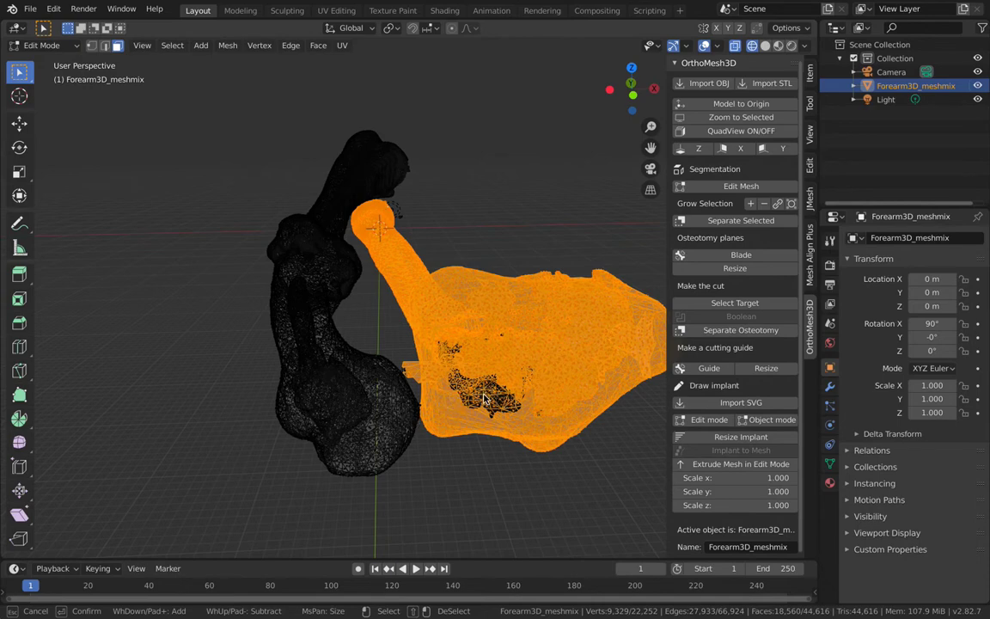
# Add the missed faces on the wide end of the radius to the selection and check it from other sides
pyautogui.moveTo(489, 399); pyautogui.dragTo(491, 401)
pyautogui.moveTo(463, 391)
pyautogui.mouseDown()
pyautogui.moveTo(415, 352)
pyautogui.moveTo(441, 369)
pyautogui.moveTo(464, 368)
pyautogui.moveTo(489, 417)
pyautogui.mouseUp()
pyautogui.moveTo(458, 364); pyautogui.dragTo(445, 357)
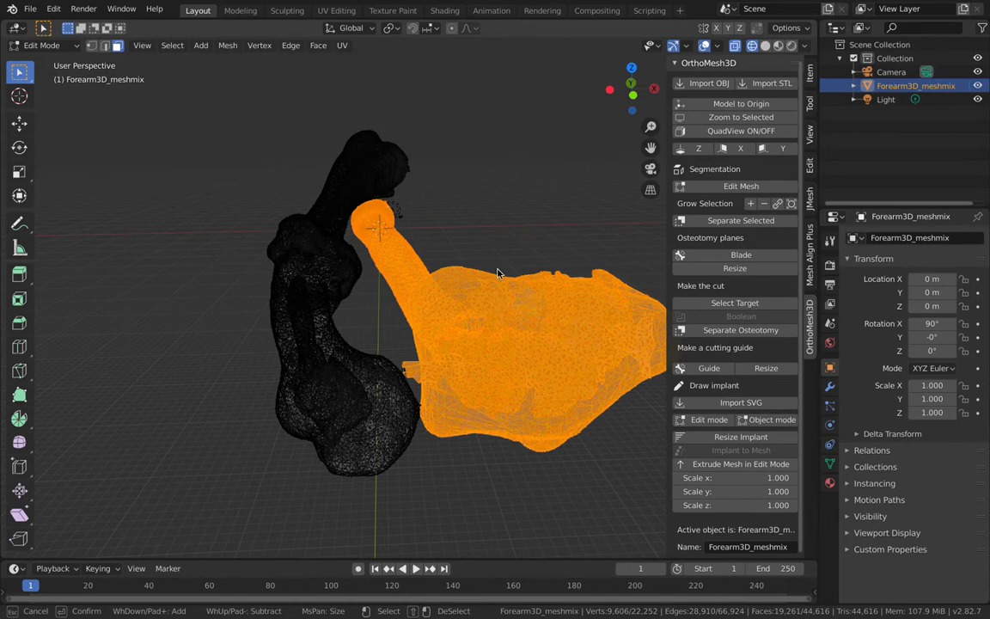
pyautogui.press('Escape')
pyautogui.hscroll(-5, 490, 265)
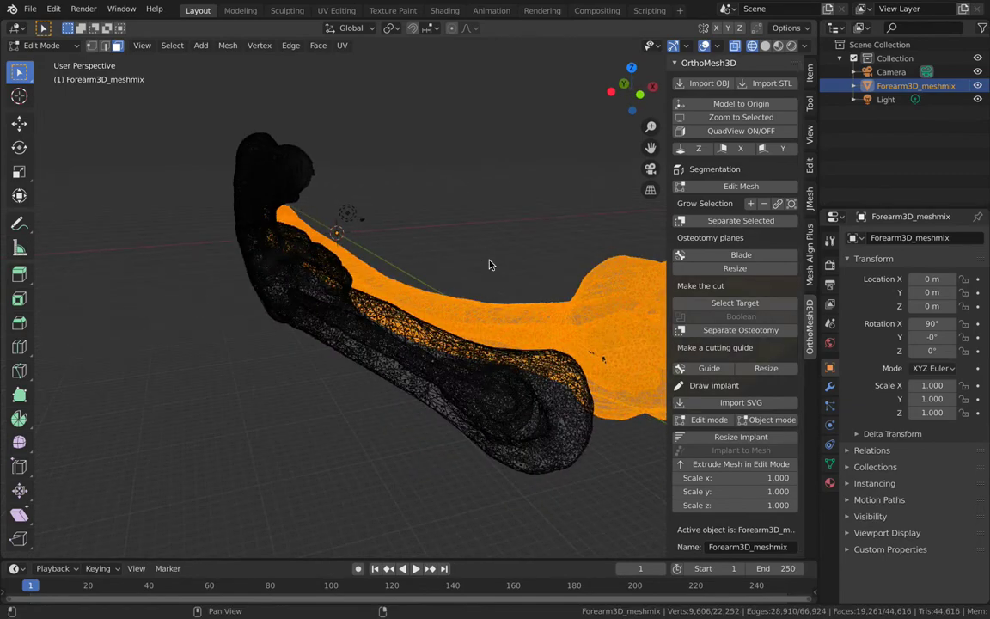
pyautogui.hscroll(10, 490, 265)
pyautogui.scroll(-5, 490, 265)
pyautogui.scroll(10, 490, 265)
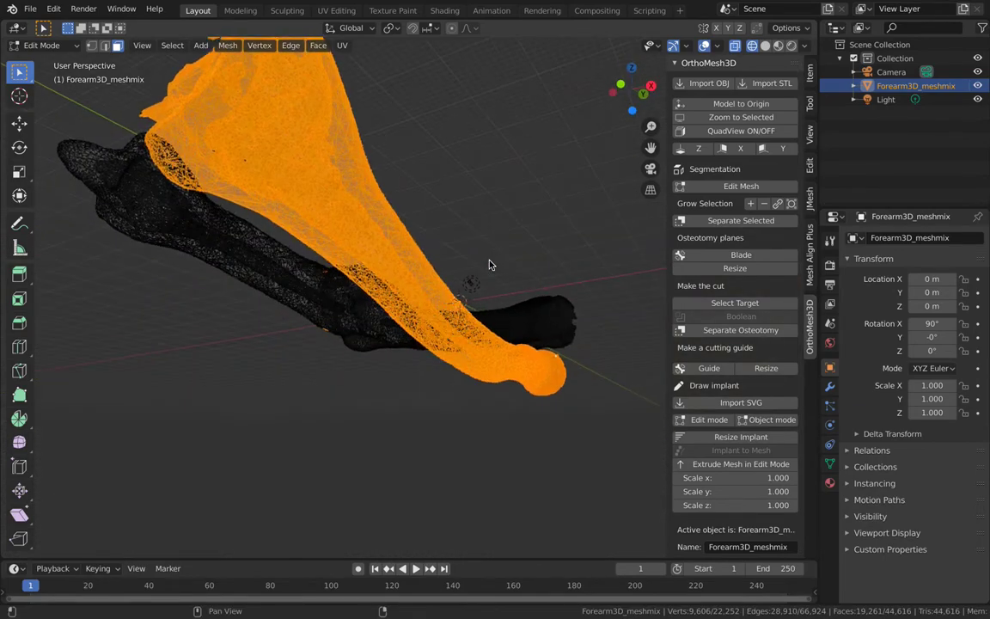
# Separate the selected radius faces from the forearm mesh into their own object
pyautogui.scroll(-8, 490, 265)
pyautogui.scroll(6, 490, 265)
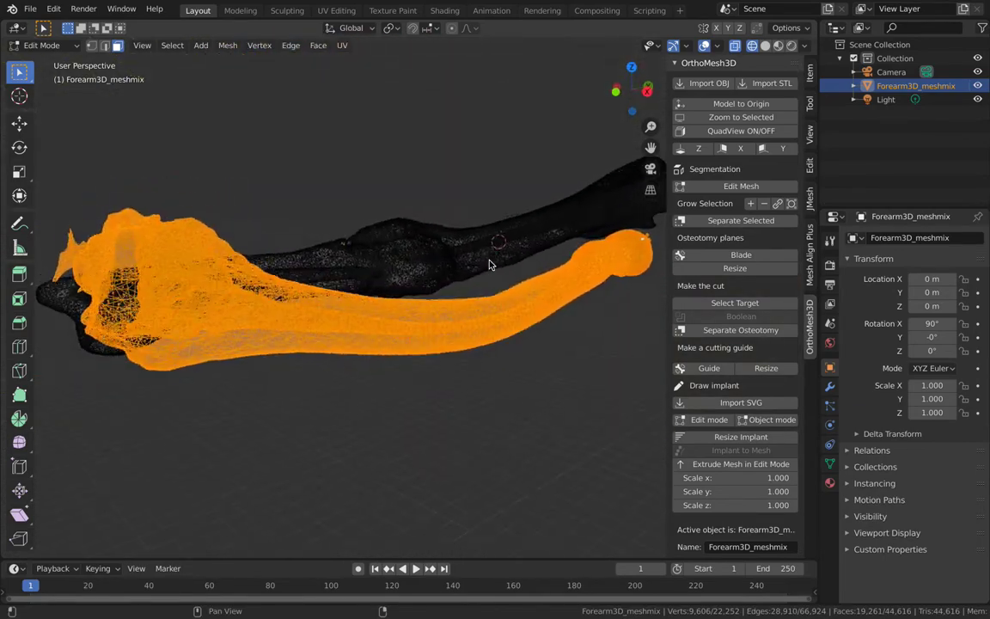
pyautogui.hscroll(4, 490, 265)
pyautogui.scroll(3, 490, 265)
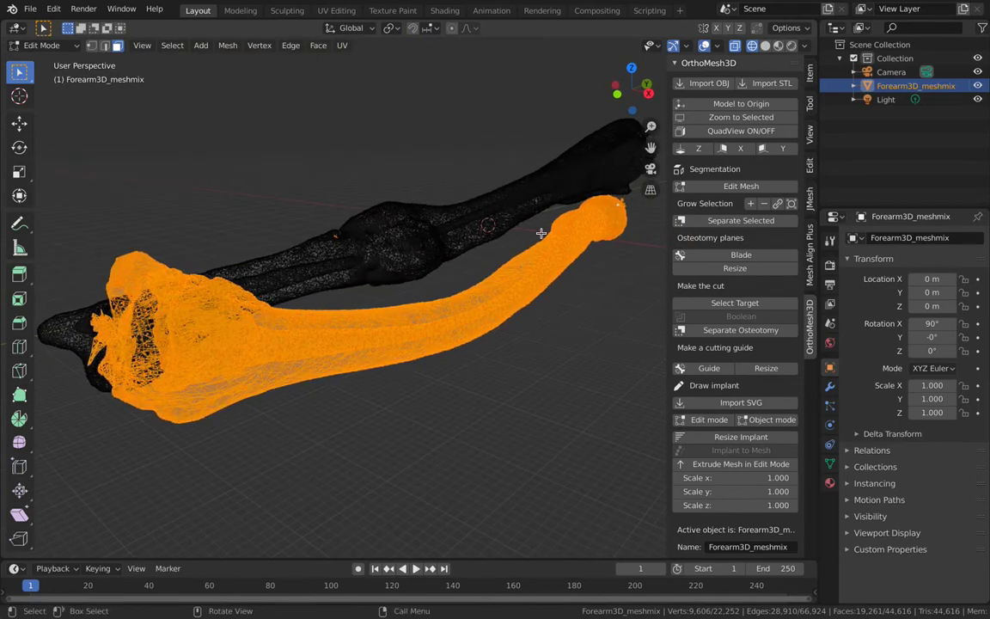
pyautogui.click(736, 221)
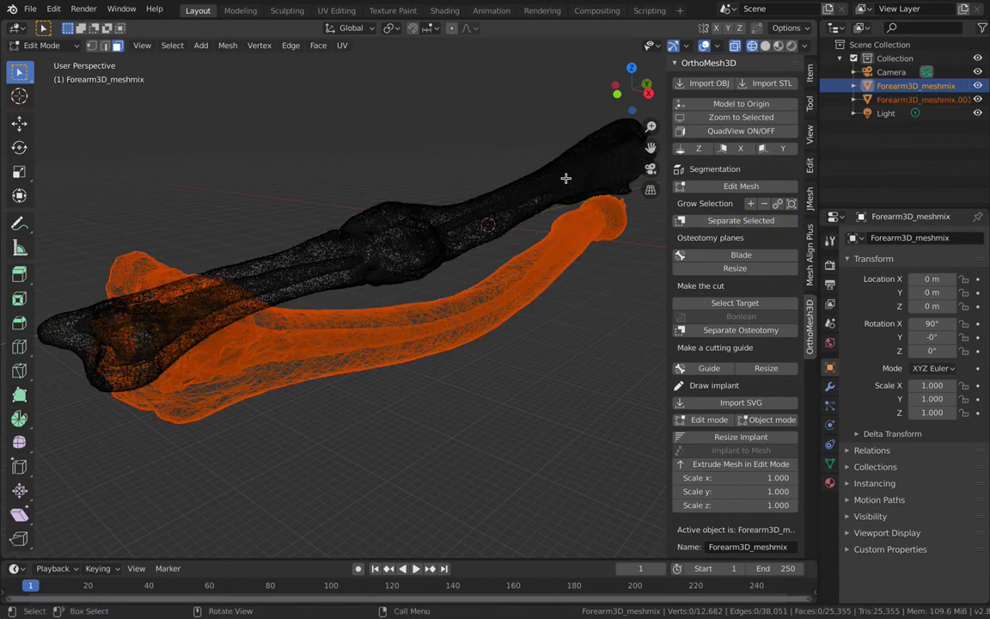
# Display the bones with solid shading and return to Object Mode
pyautogui.click(766, 46)
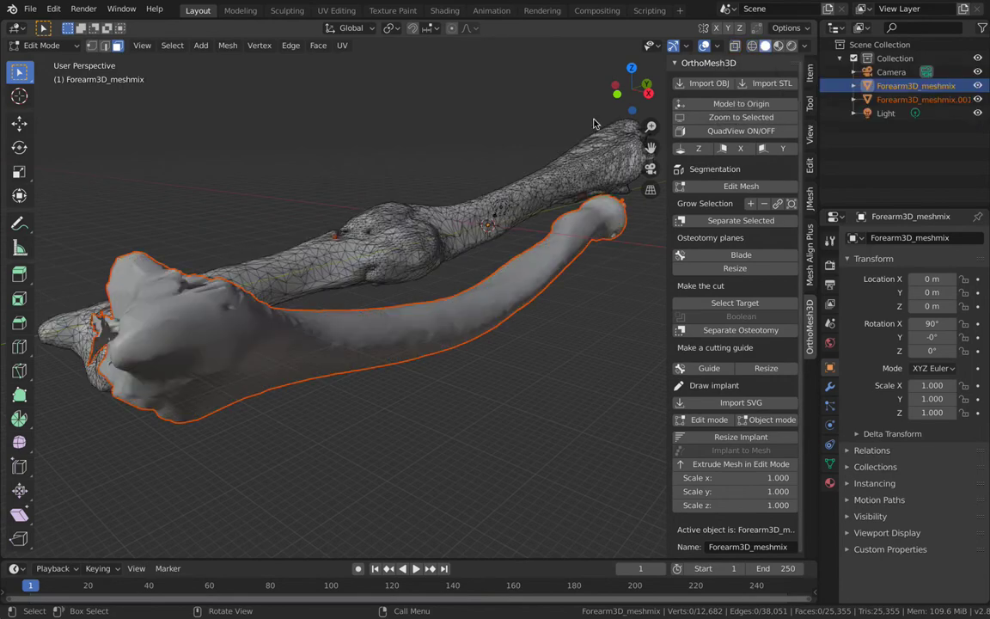
pyautogui.click(52, 46)
pyautogui.click(66, 62)
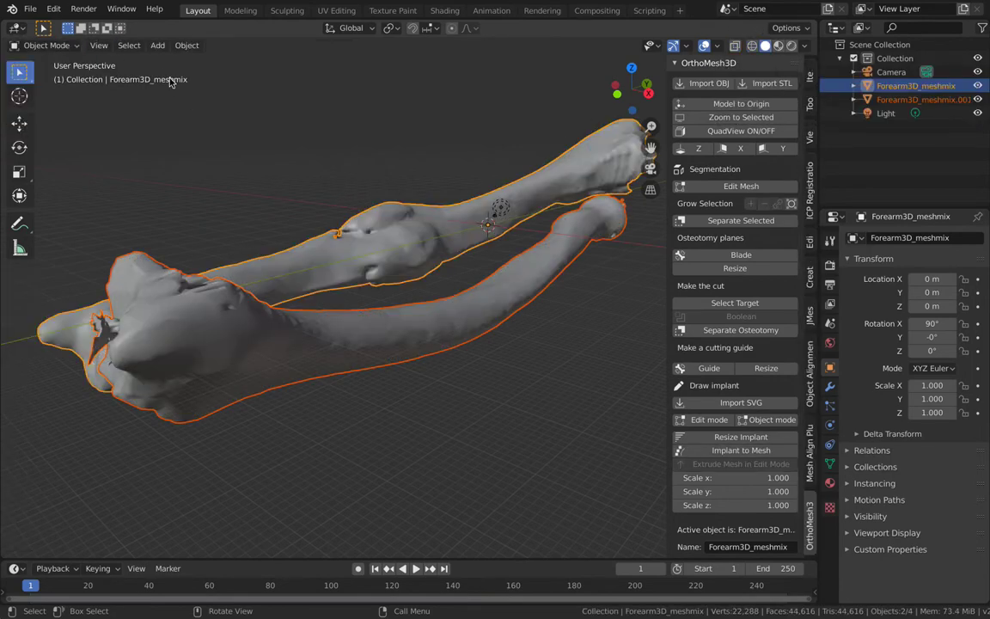
# Try moving the separated radius away from the ulna
pyautogui.click(435, 319)
pyautogui.press('g')
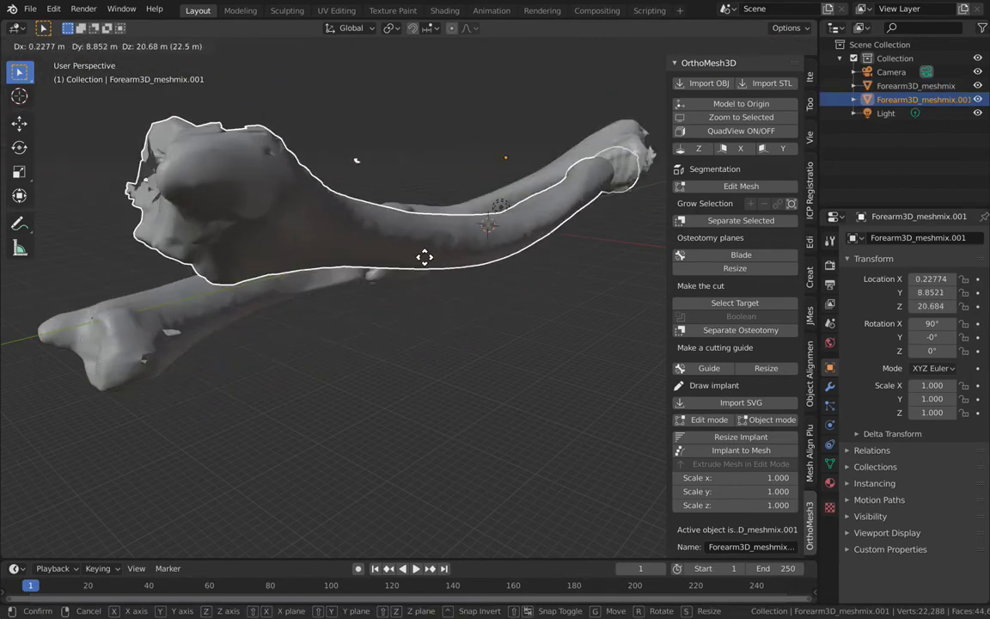
pyautogui.rightClick(444, 283)
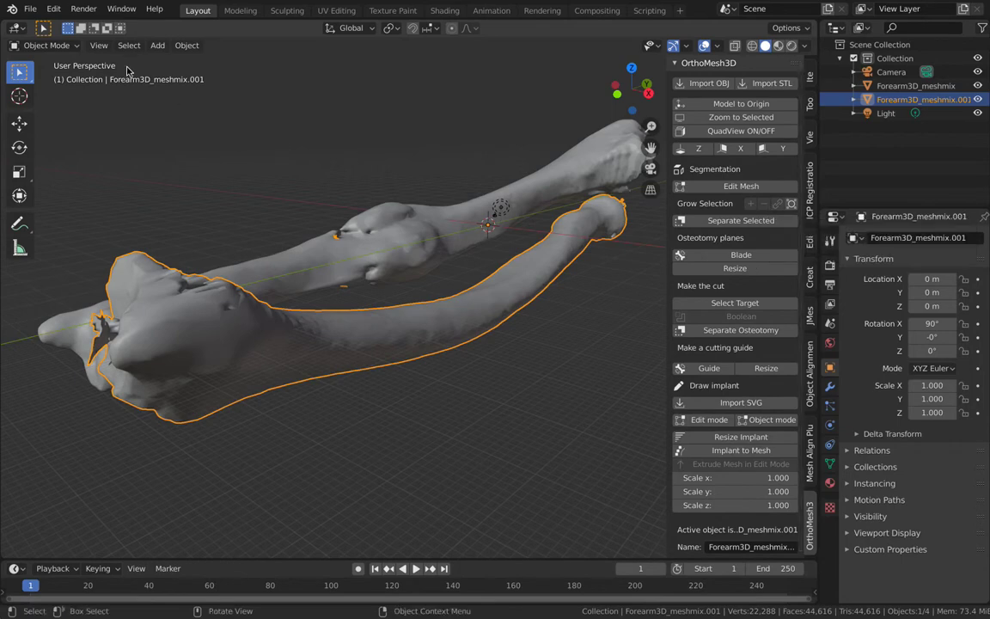
# Select all faces linked to a face on the radius shaft in Edit Mode, and go back to Object Mode
pyautogui.click(71, 48)
pyautogui.click(55, 72)
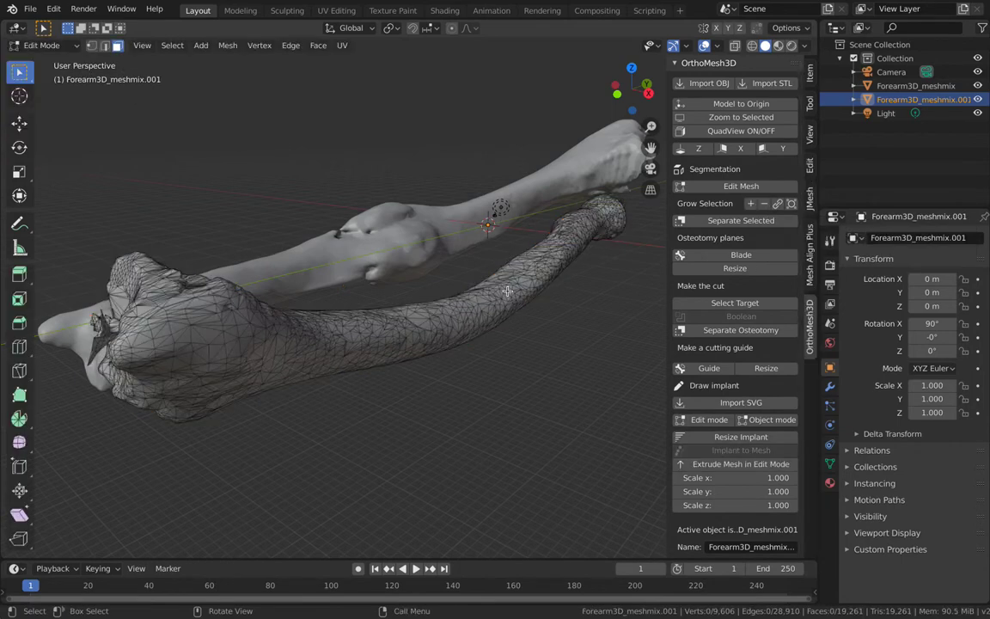
pyautogui.click(525, 280)
pyautogui.click(778, 204)
pyautogui.moveTo(552, 297); pyautogui.dragTo(484, 282, button='middle')
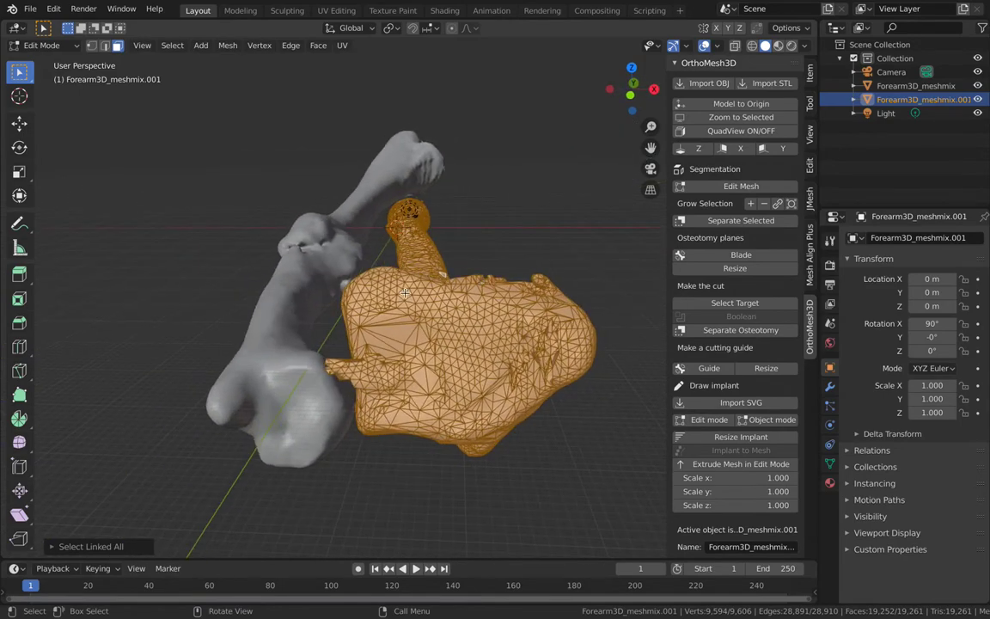
pyautogui.moveTo(434, 327); pyautogui.dragTo(500, 272, button='middle')
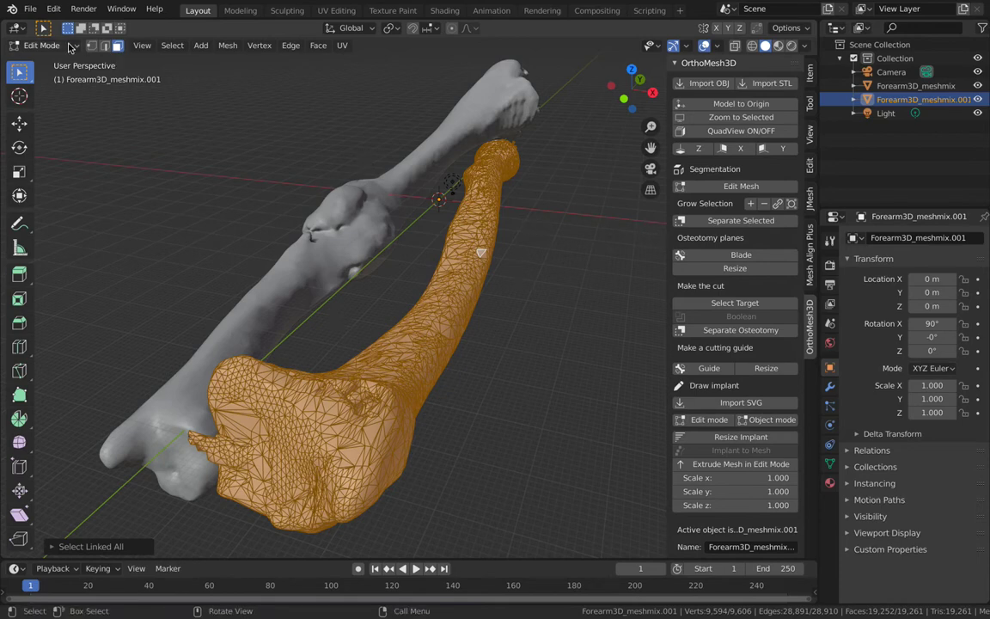
pyautogui.click(41, 45)
pyautogui.click(39, 57)
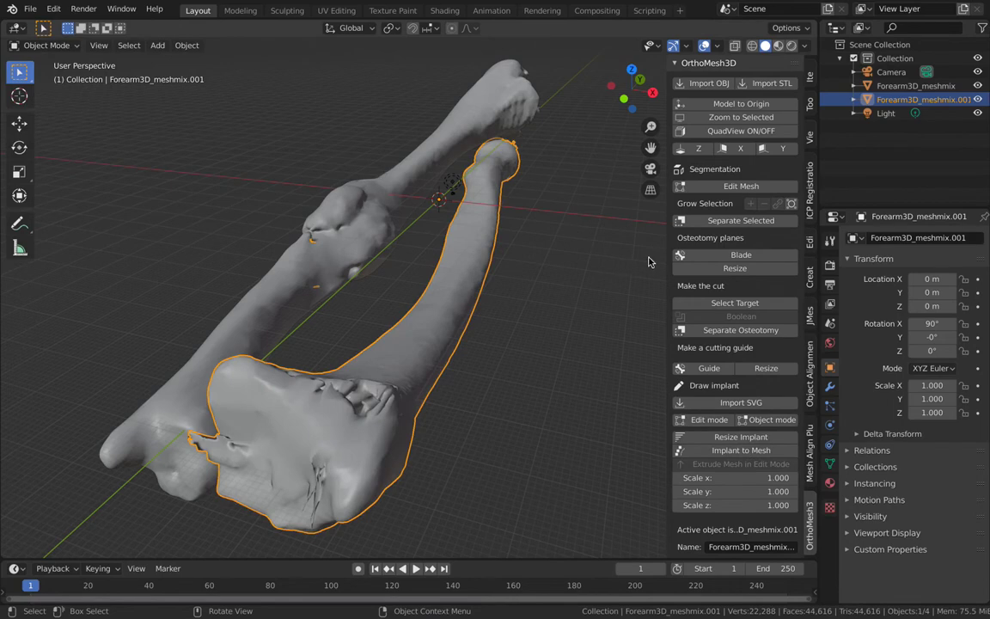
# Reopen the radius for mesh editing, clear its face selection and go back to Object Mode
pyautogui.click(726, 186)
pyautogui.click(550, 243)
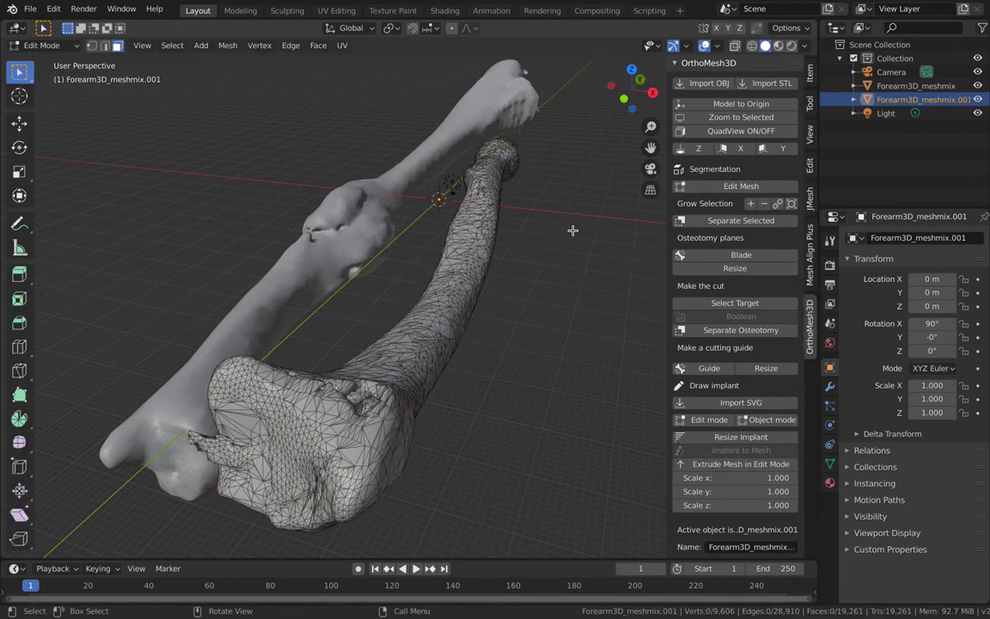
pyautogui.click(59, 44)
pyautogui.click(60, 61)
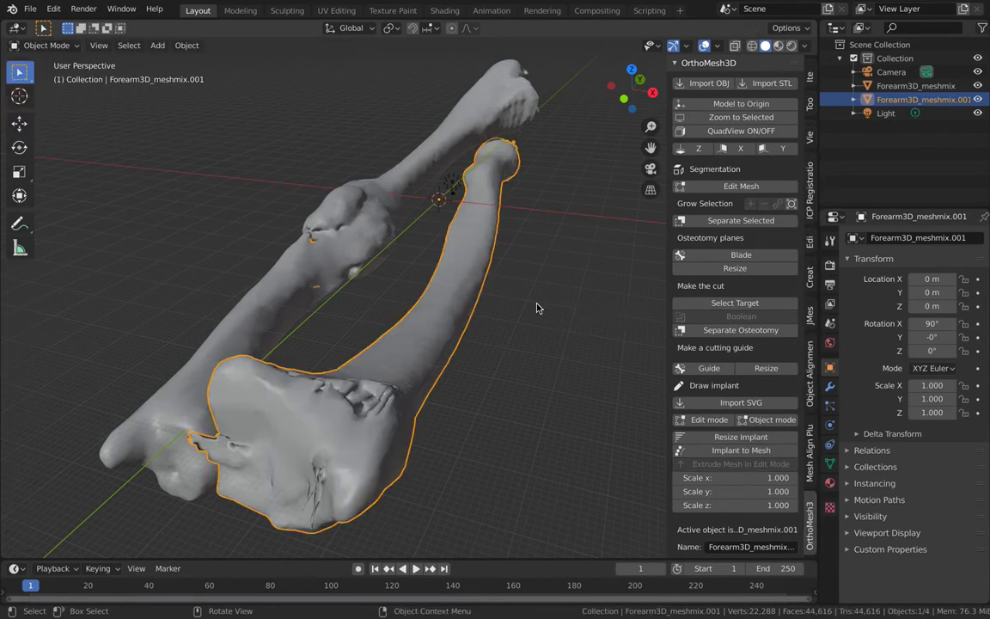
# Add an osteotomy blade at the origin and flatten it into a thin plate with a Z scale of about -0.049
pyautogui.moveTo(537, 308)
pyautogui.mouseDown(button='middle')
pyautogui.moveTo(498, 292)
pyautogui.moveTo(537, 308)
pyautogui.moveTo(516, 297)
pyautogui.moveTo(524, 301)
pyautogui.mouseUp(button='middle')
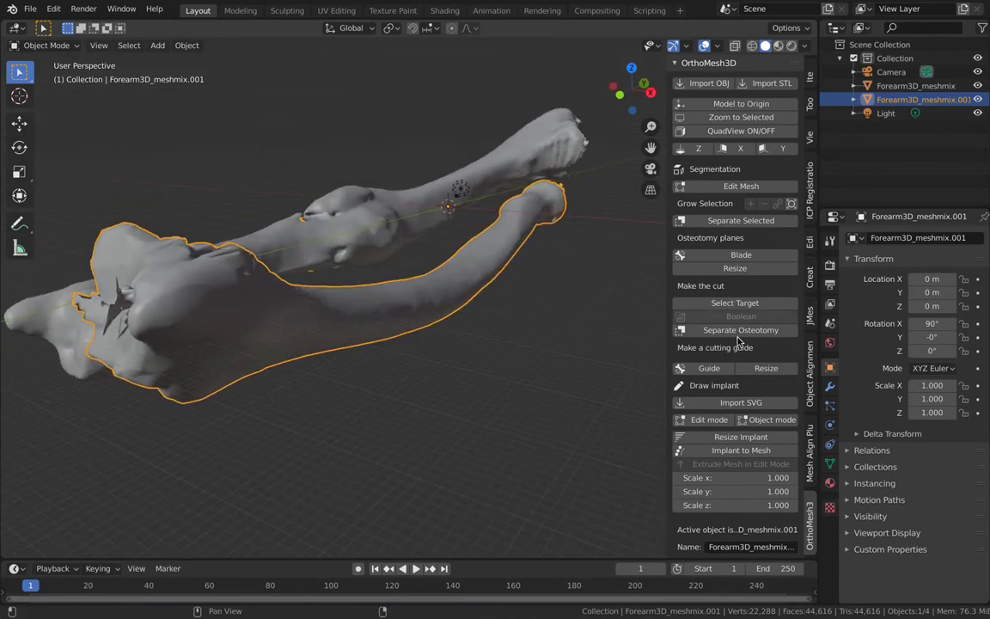
pyautogui.moveTo(533, 356); pyautogui.dragTo(532, 358, button='middle')
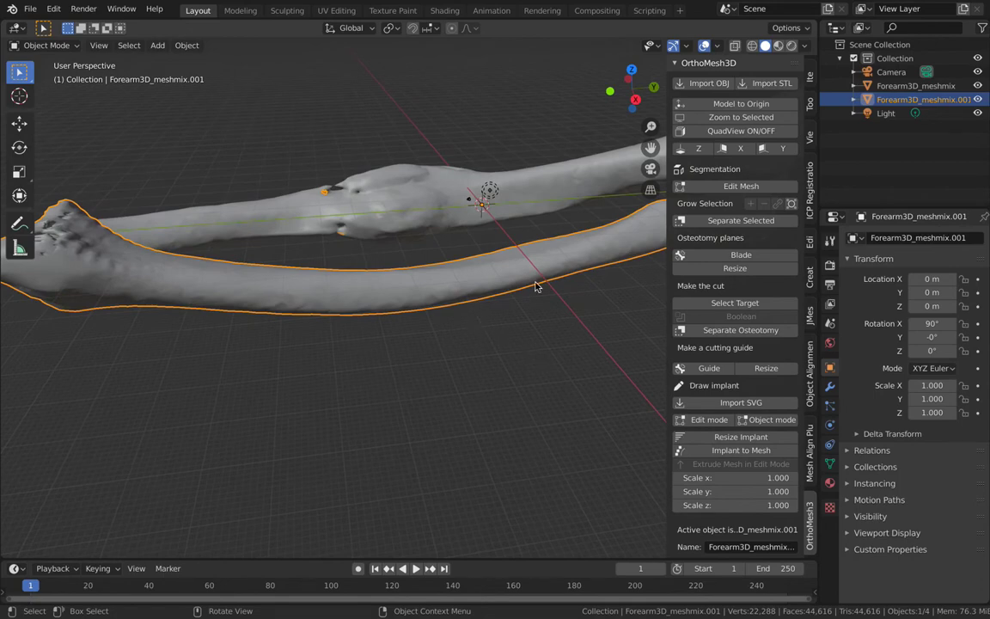
pyautogui.click(725, 255)
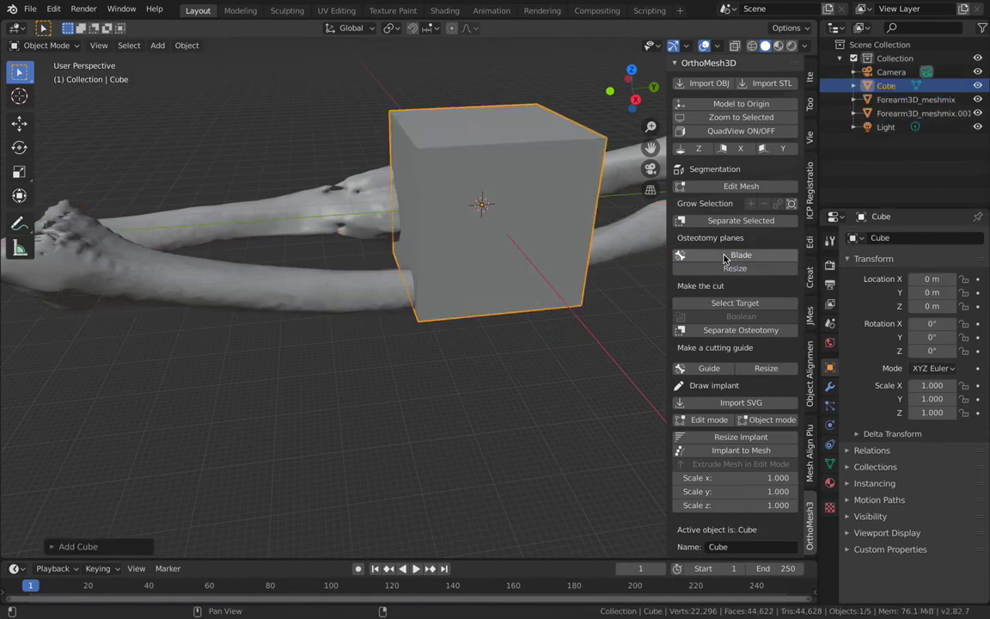
pyautogui.moveTo(485, 250); pyautogui.dragTo(136, 156, button='middle')
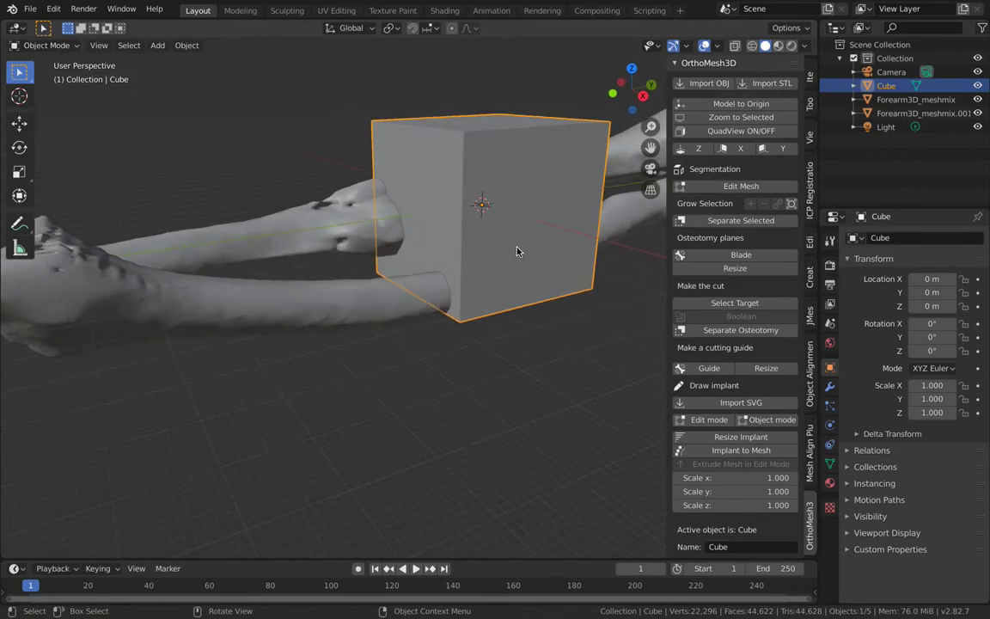
pyautogui.click(688, 269)
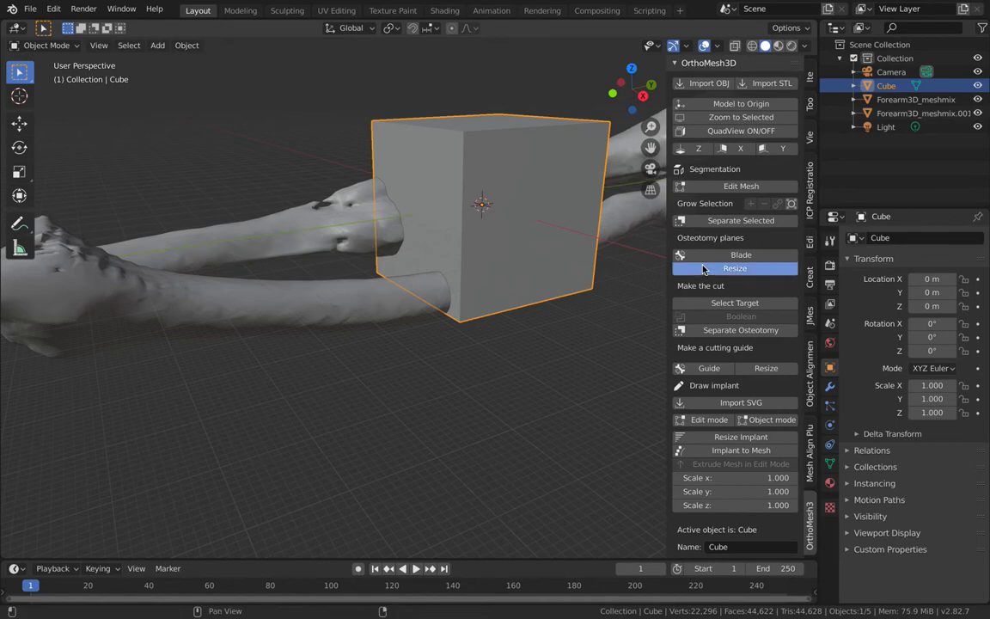
pyautogui.click(459, 214)
# Rotate the blade 90° about the global X axis and move it across the radius shaft, to about X 6.66 and Z -20.3
pyautogui.press('r')
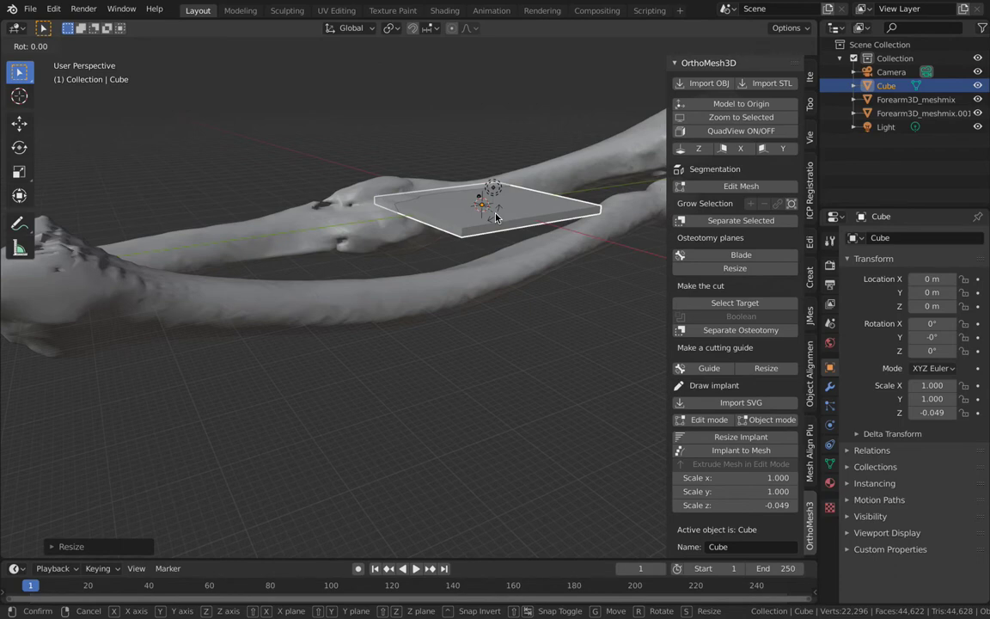
pyautogui.press('x')
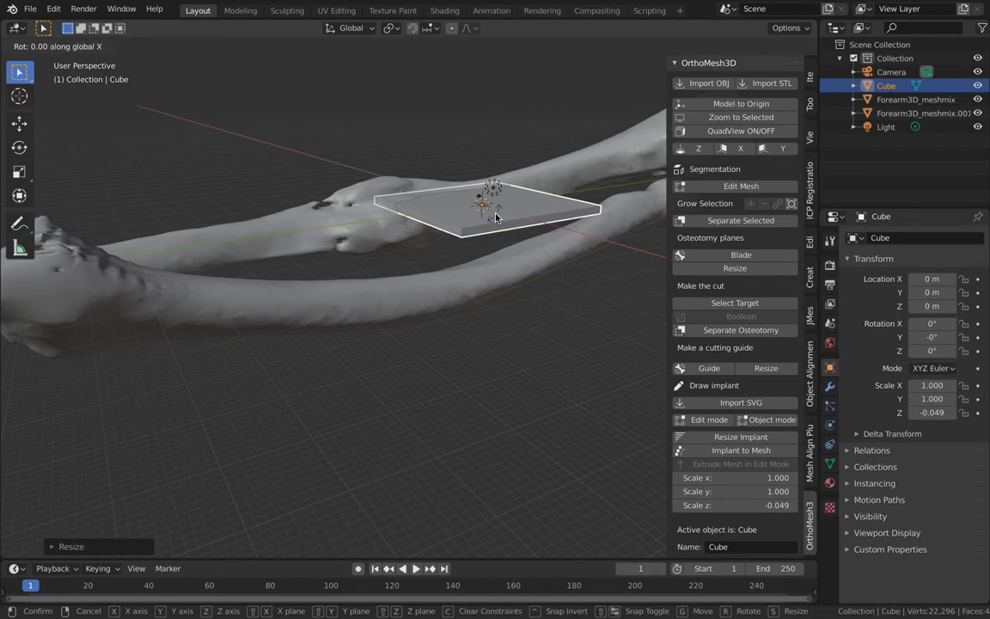
pyautogui.write('90')
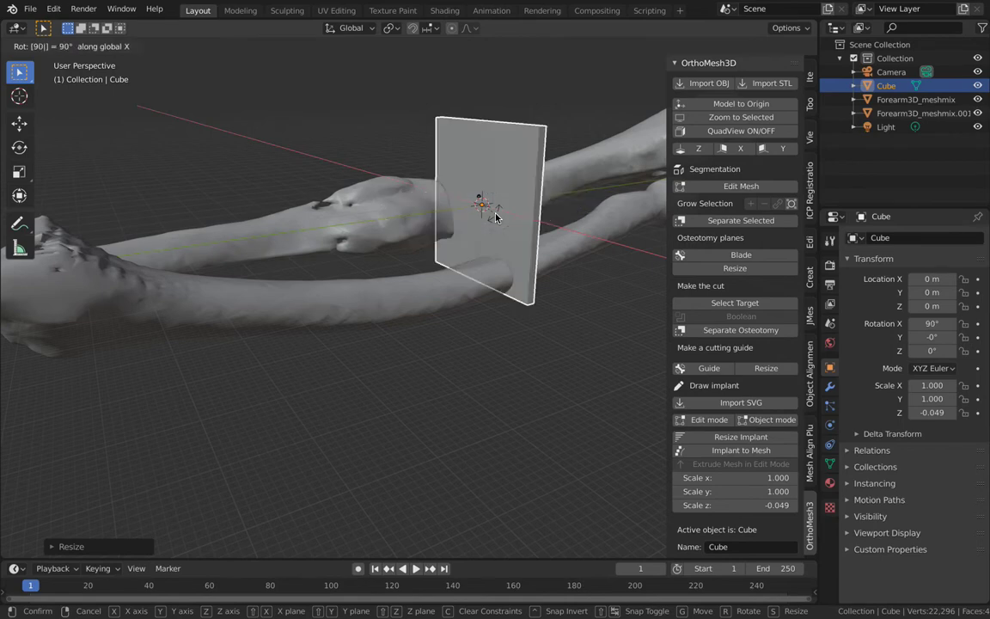
pyautogui.press('Return')
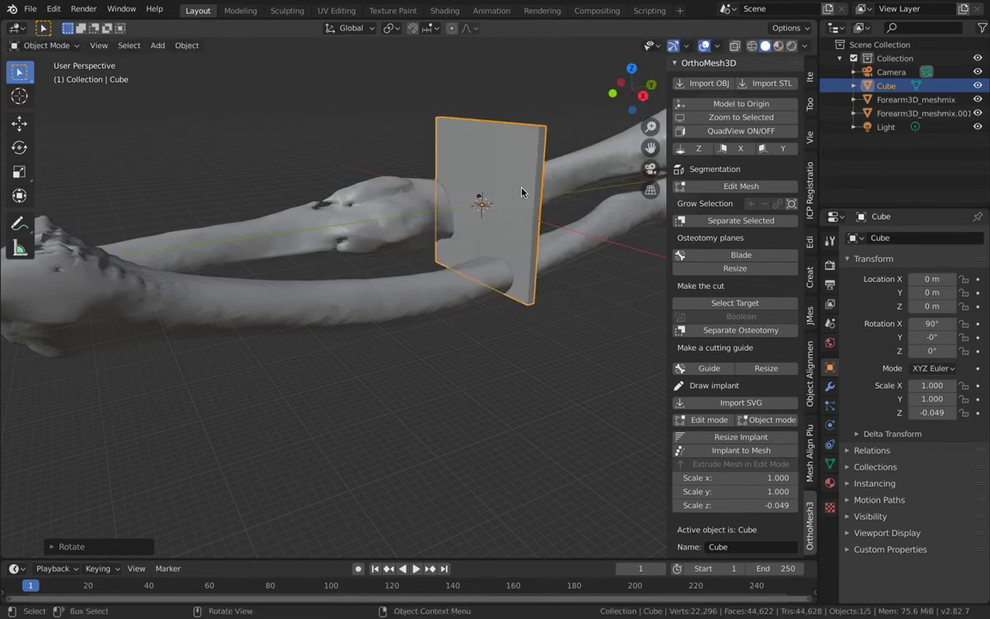
pyautogui.click(18, 122)
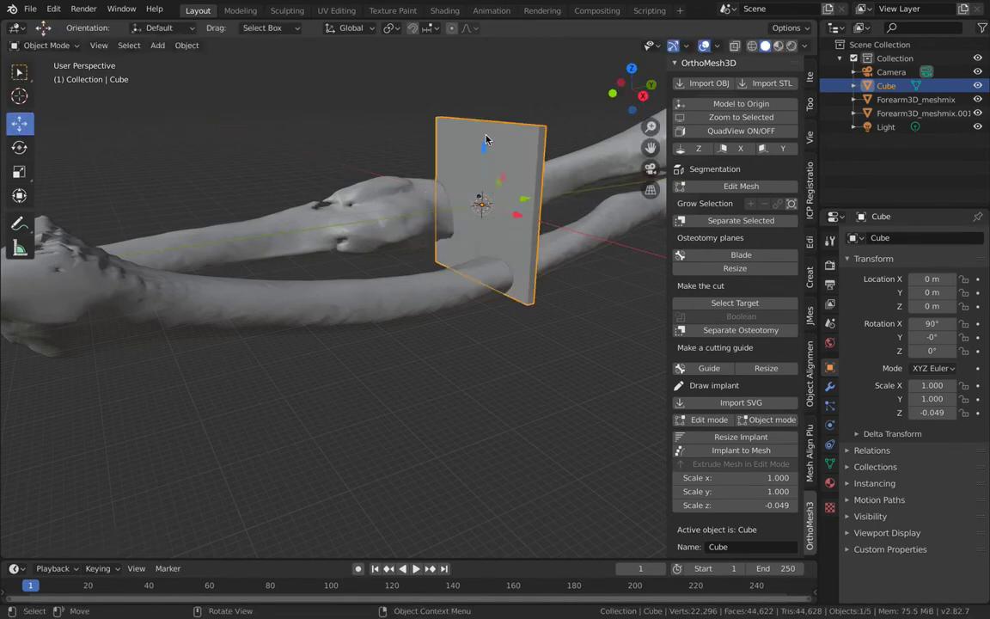
pyautogui.moveTo(482, 151); pyautogui.dragTo(535, 292)
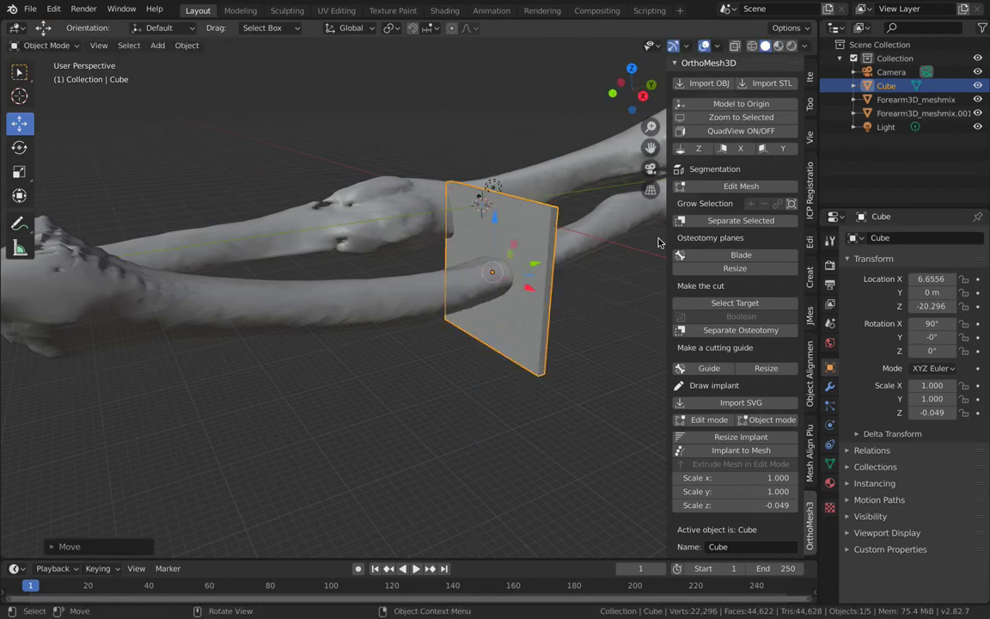
# Duplicate the blade and place the copy a short distance along the Y axis, parallel to the first and across the radius shaft
pyautogui.moveTo(628, 246); pyautogui.dragTo(606, 266, button='middle')
pyautogui.hotkey('ctrl', 'c')
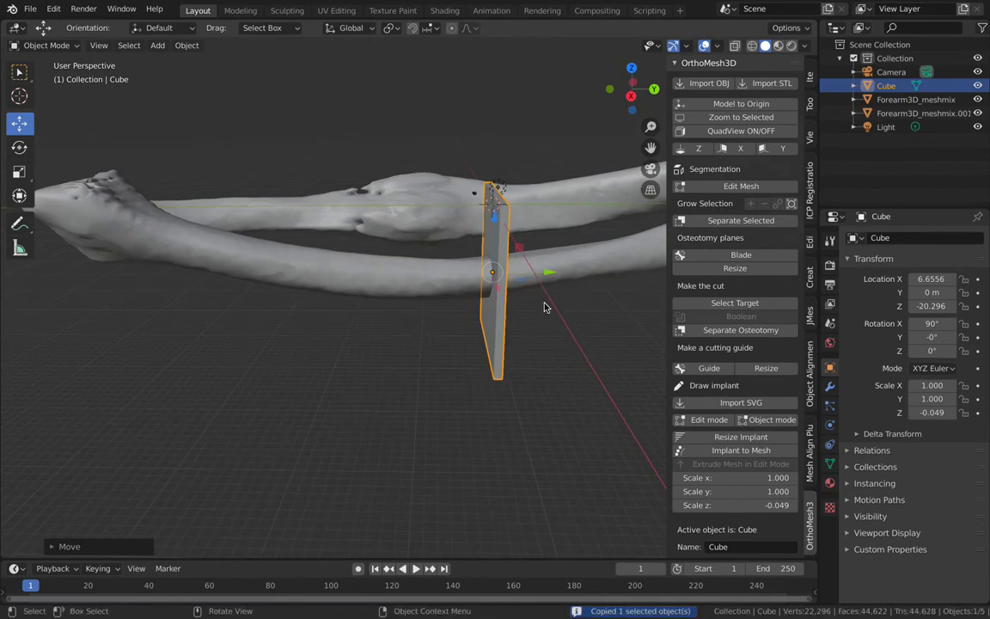
pyautogui.hotkey('ctrl', 'v')
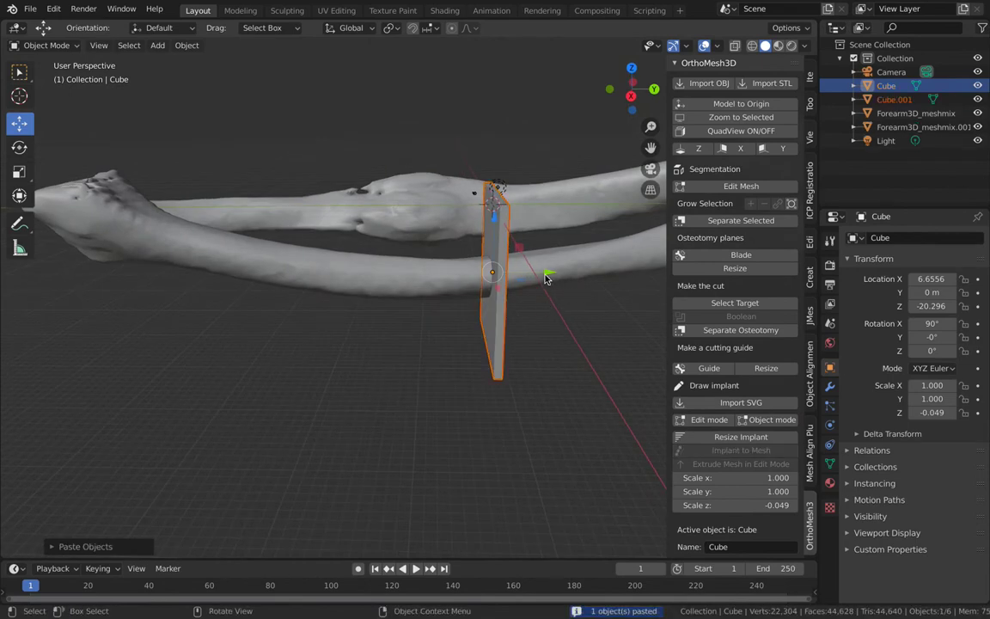
pyautogui.press('g')
pyautogui.click(610, 277)
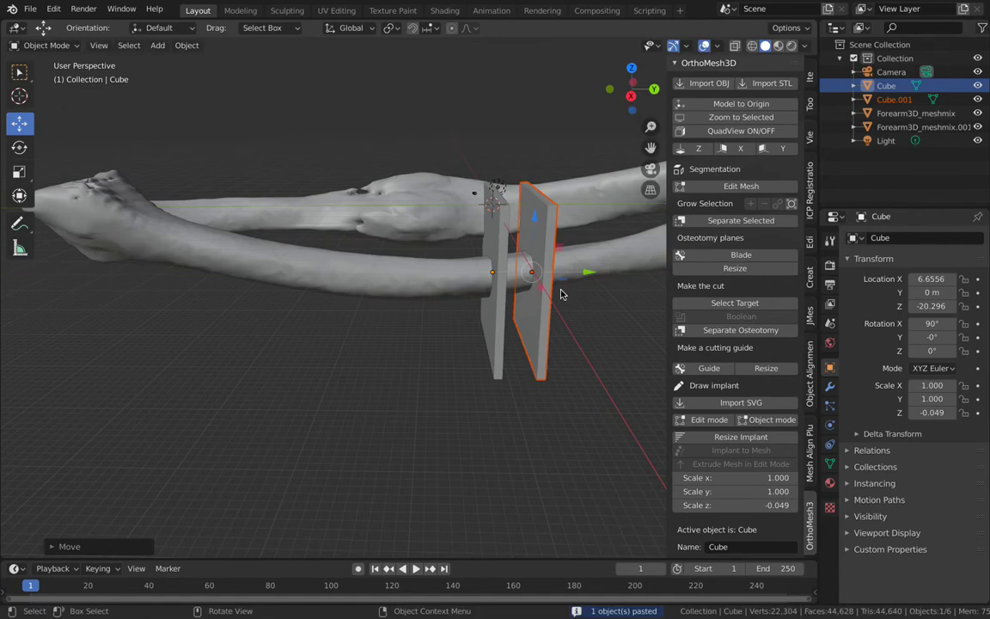
# Set the radius as the cutting target and cut it with the first blade using the Boolean
pyautogui.moveTo(601, 277); pyautogui.dragTo(635, 182, button='middle')
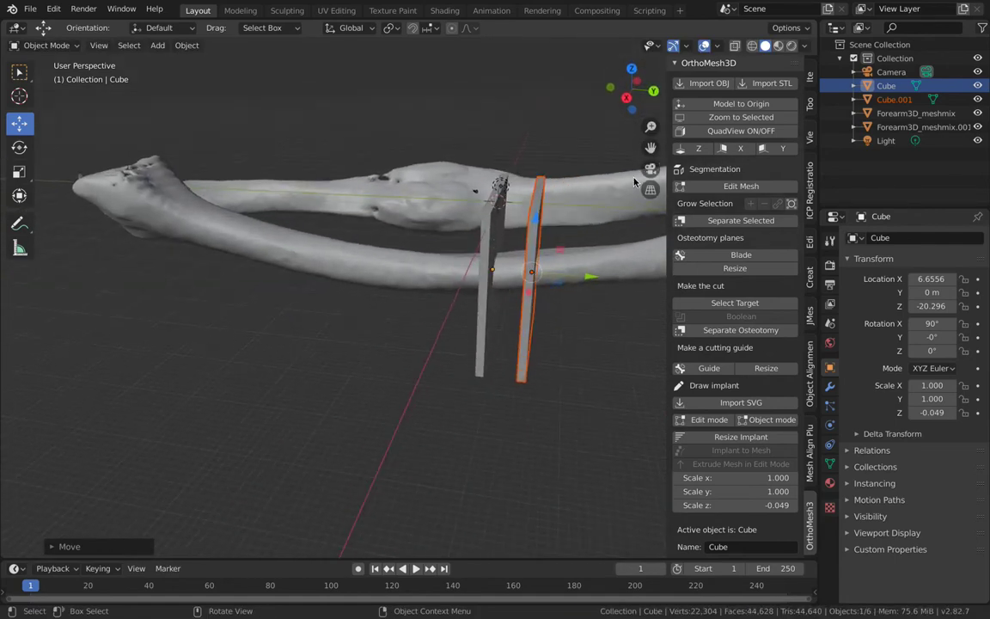
pyautogui.moveTo(653, 148); pyautogui.dragTo(516, 254)
pyautogui.click(546, 274)
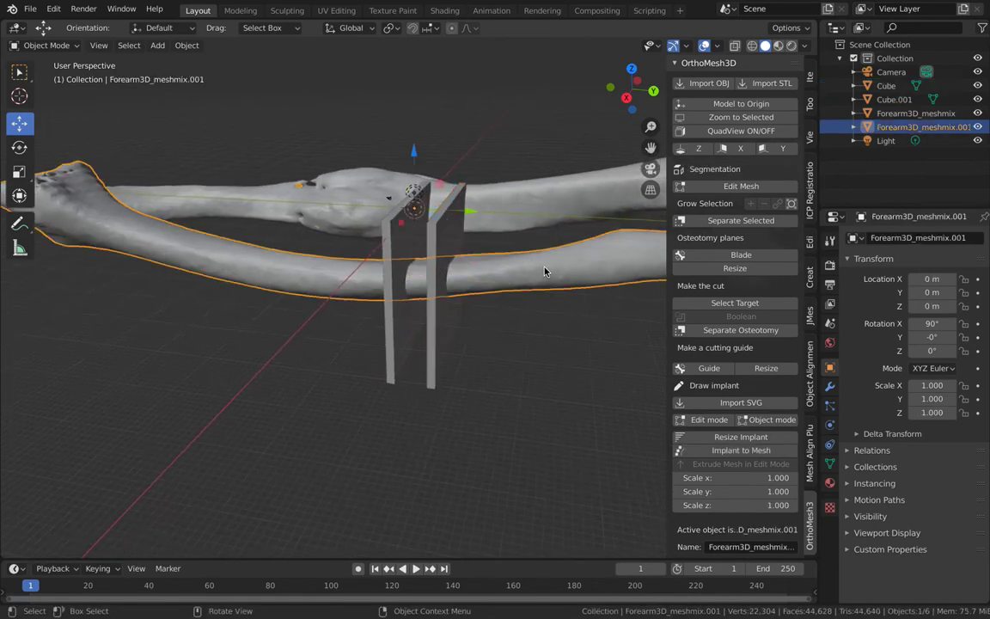
pyautogui.click(723, 305)
pyautogui.click(395, 340)
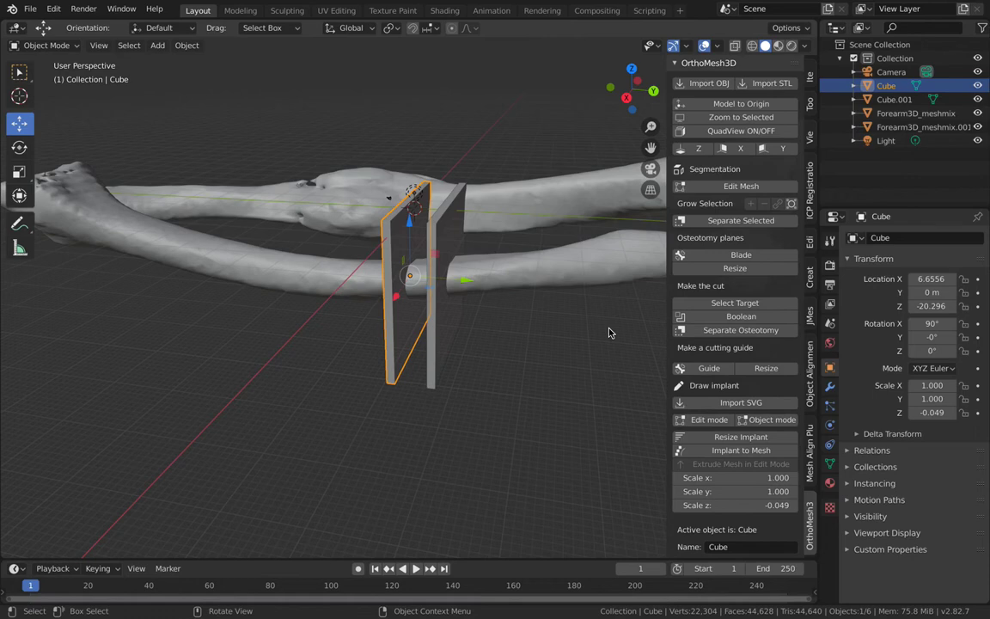
pyautogui.click(744, 319)
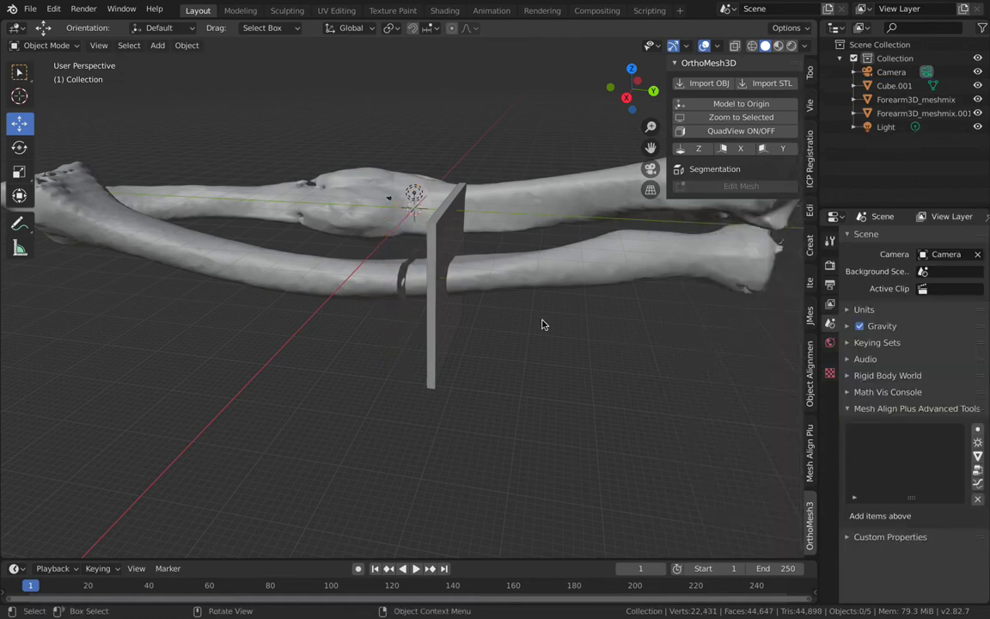
# Separate the cut radius into individual bone fragments with Separate Osteotomy
pyautogui.moveTo(434, 323); pyautogui.dragTo(498, 269, button='middle')
pyautogui.click(498, 269)
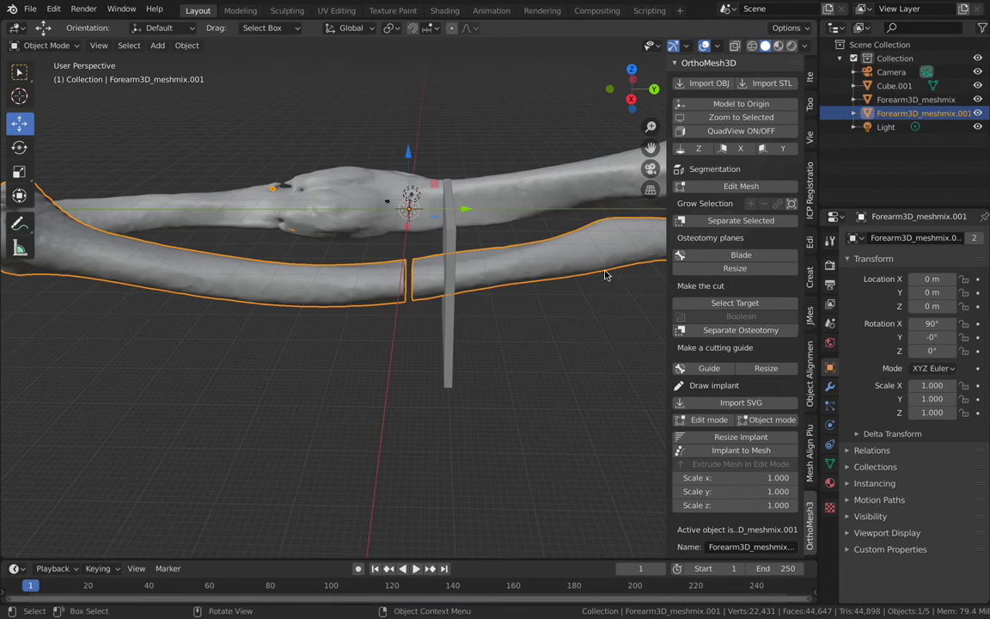
pyautogui.click(711, 334)
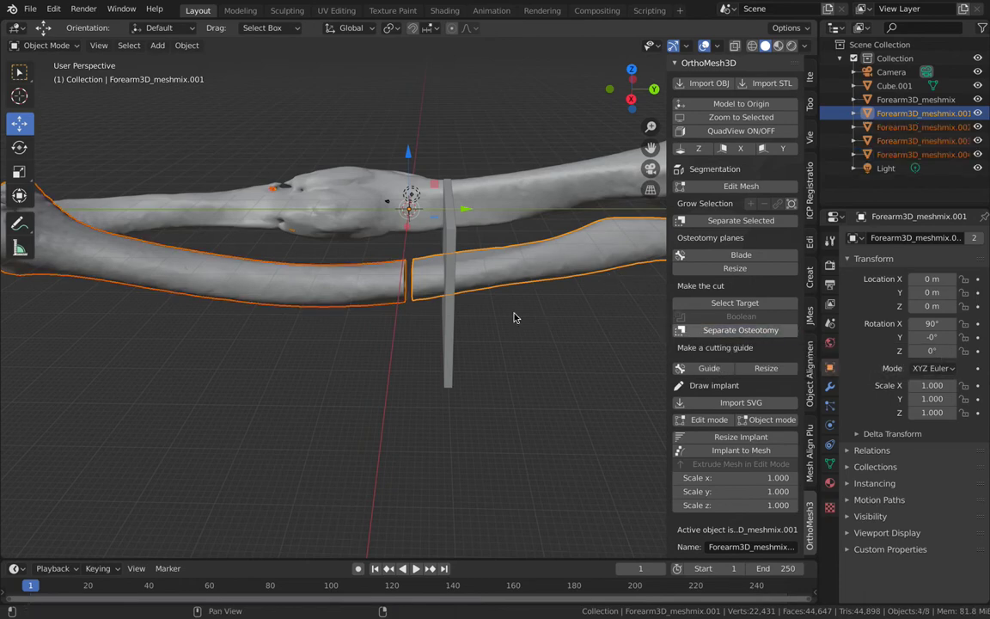
# Try moving the radius fragment on the blade-free side of the first cut, and cancel the move
pyautogui.moveTo(388, 327); pyautogui.dragTo(380, 287, button='middle')
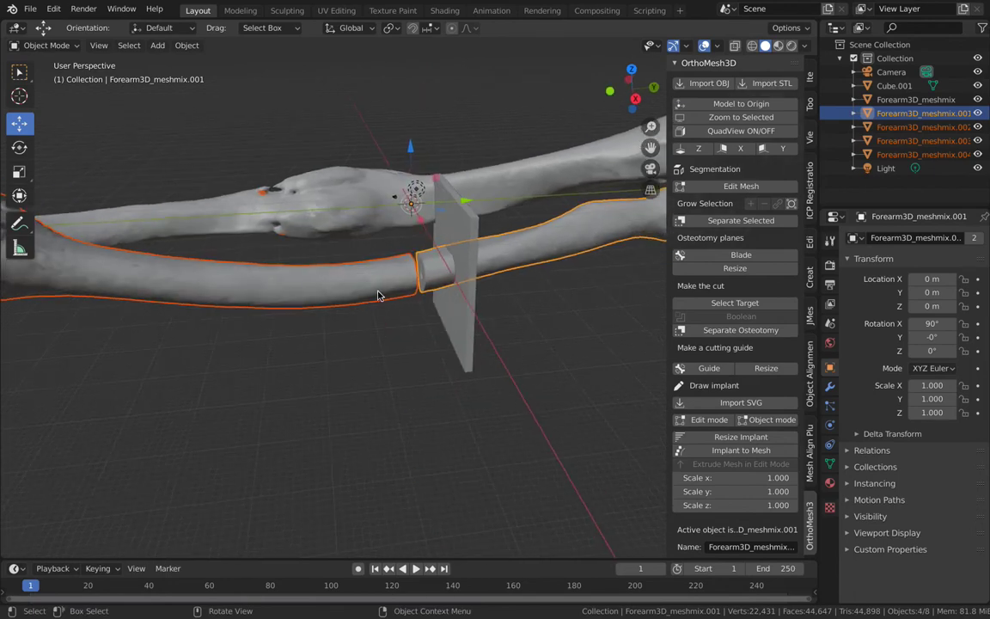
pyautogui.click(382, 284)
pyautogui.click(455, 261)
pyautogui.click(455, 262)
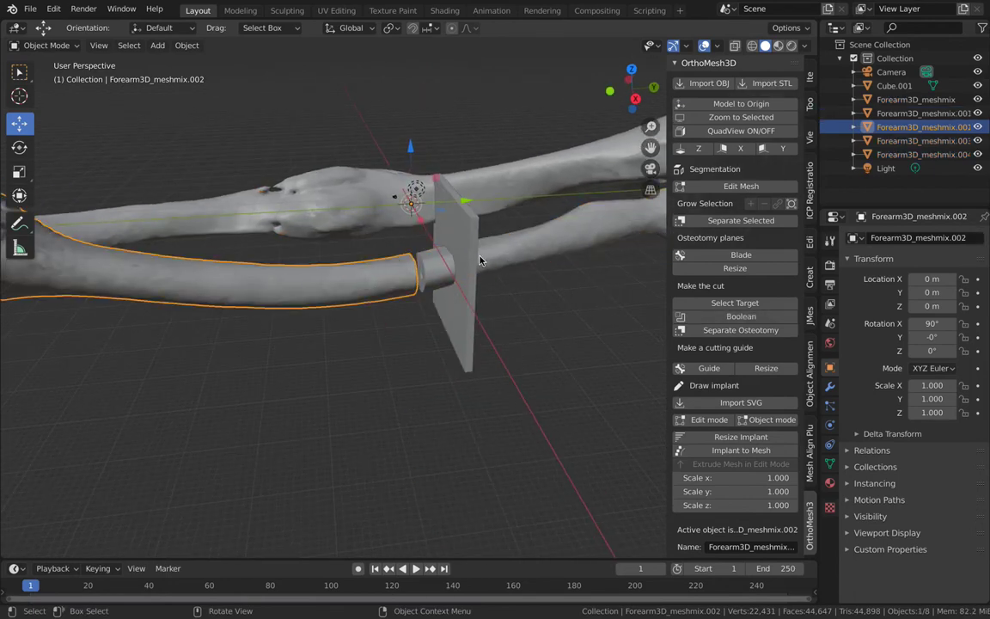
pyautogui.click(455, 261)
pyautogui.click(383, 278)
pyautogui.press('g')
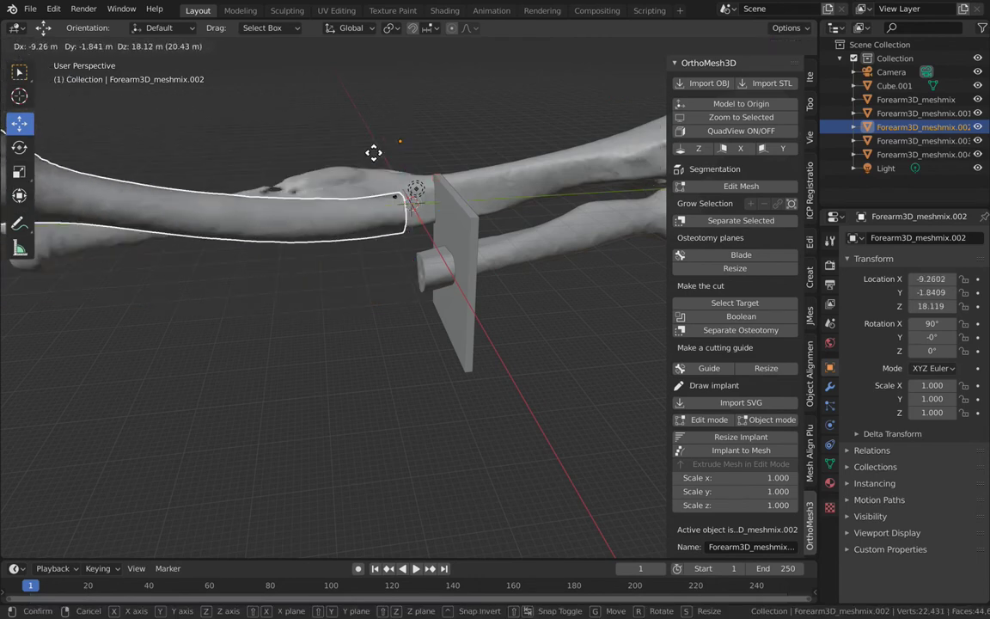
pyautogui.press('Escape')
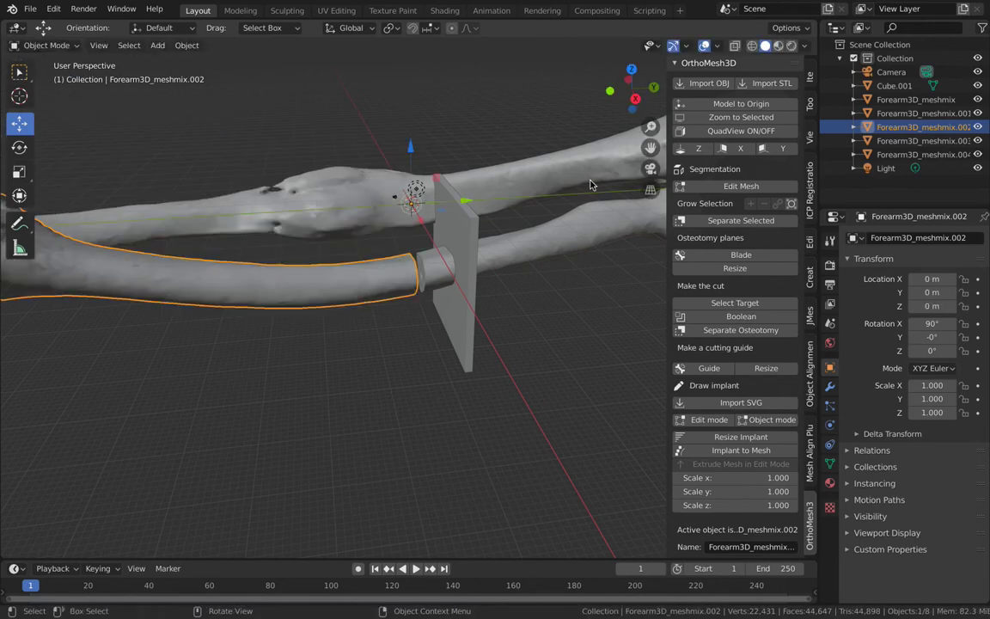
# Set the radius fragment crossed by the remaining blade as the cutting target and cut it with that blade using the Boolean
pyautogui.click(515, 227)
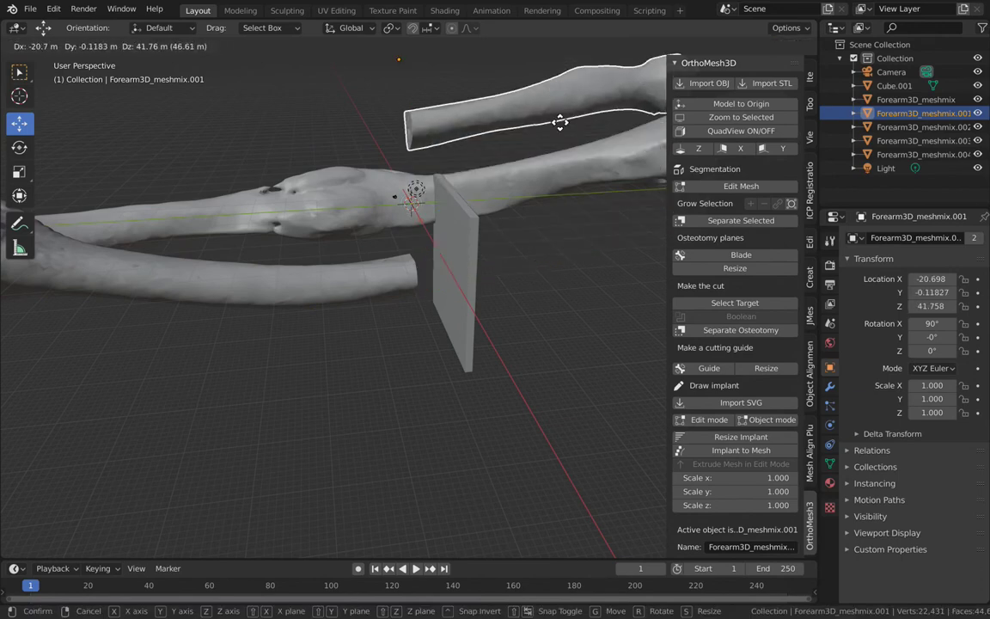
pyautogui.press('Escape')
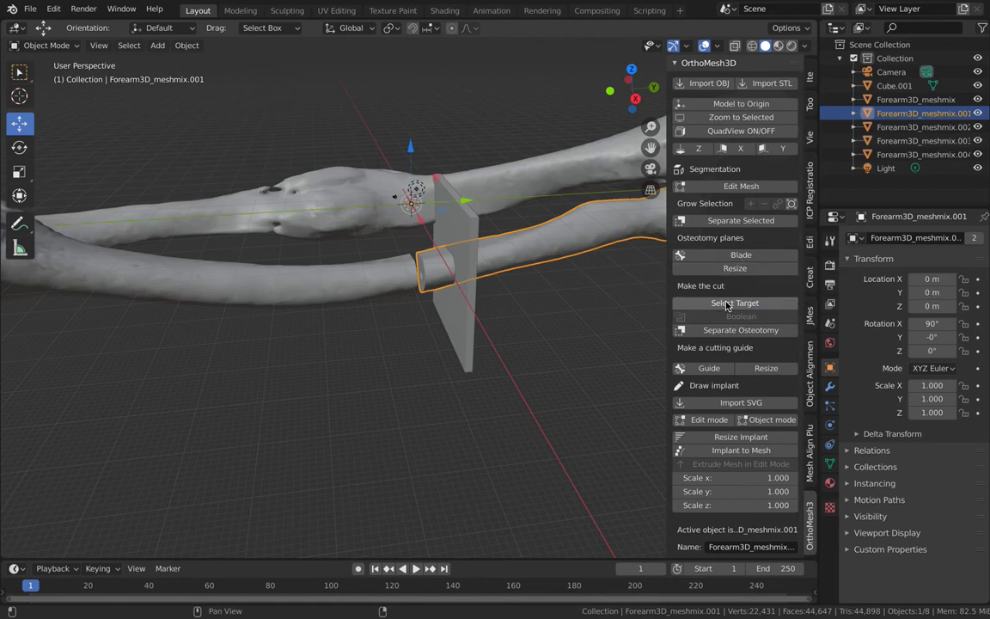
pyautogui.click(455, 218)
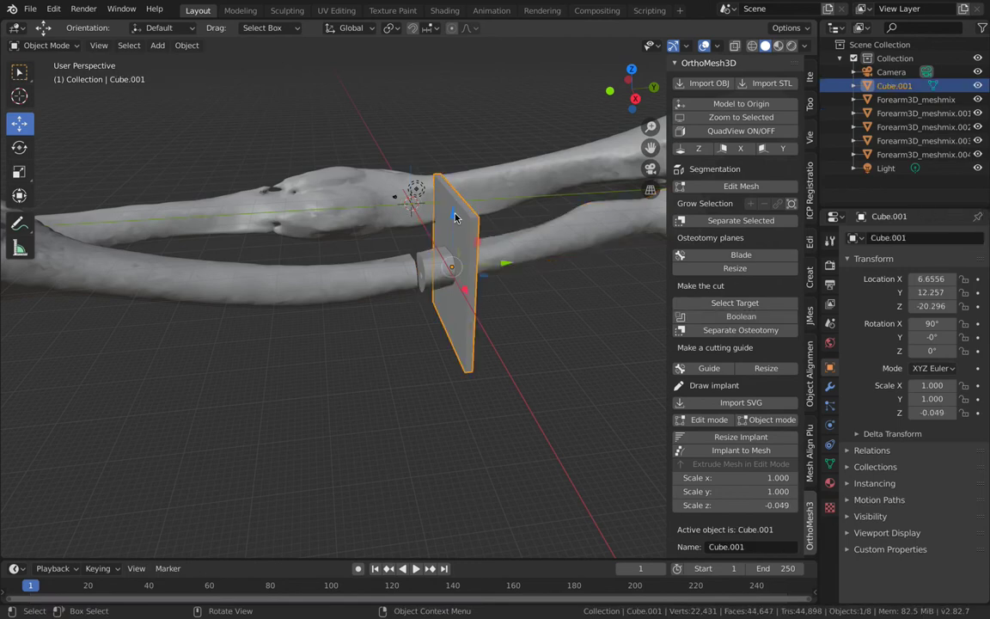
pyautogui.click(738, 322)
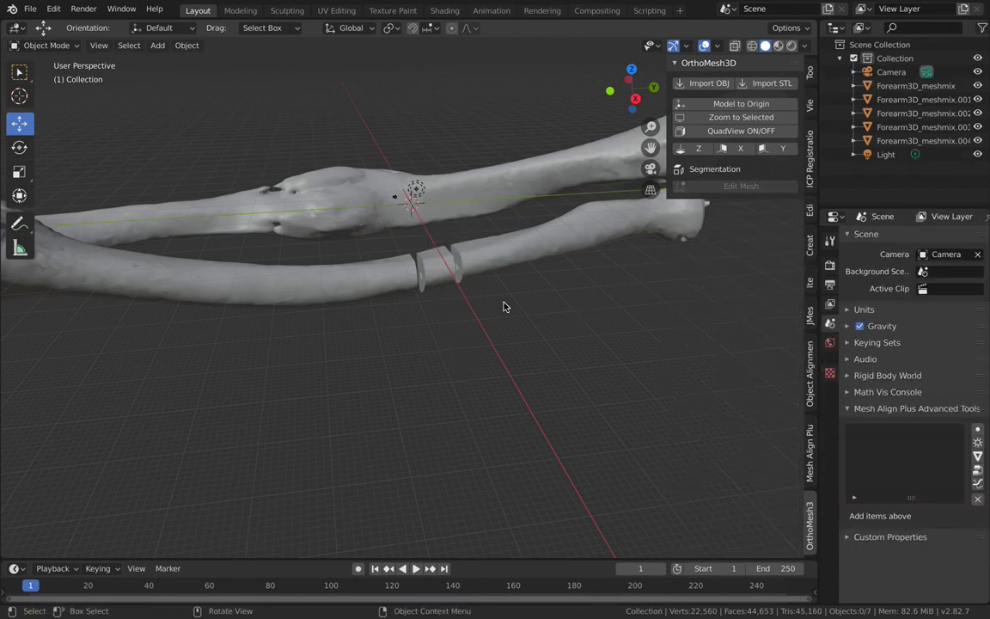
# Separate the newly cut radius fragment into individual pieces with Separate Osteotomy, and clear the selection
pyautogui.moveTo(504, 302); pyautogui.dragTo(505, 307, button='middle')
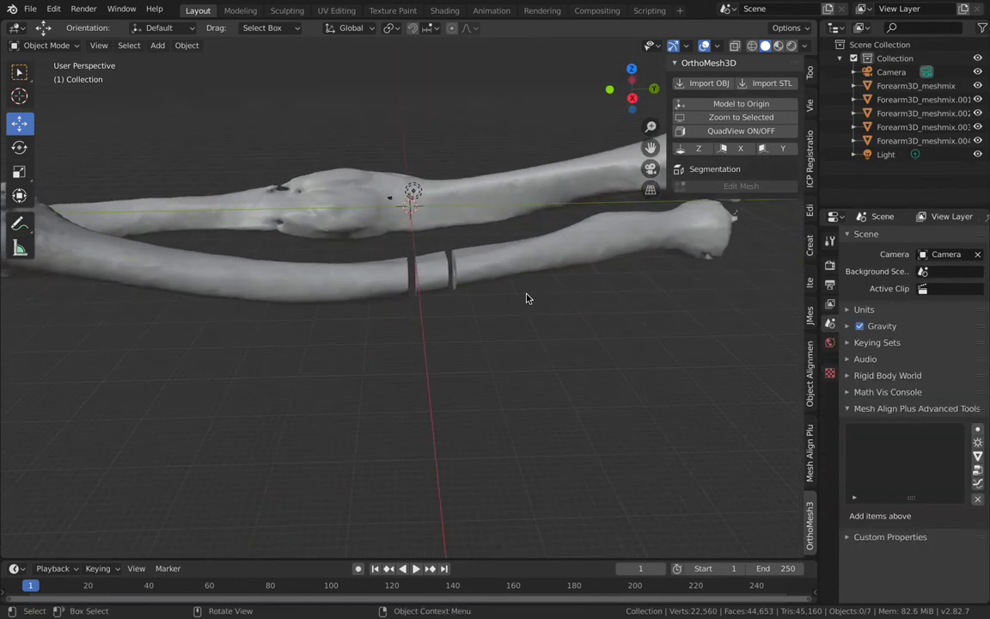
pyautogui.click(526, 262)
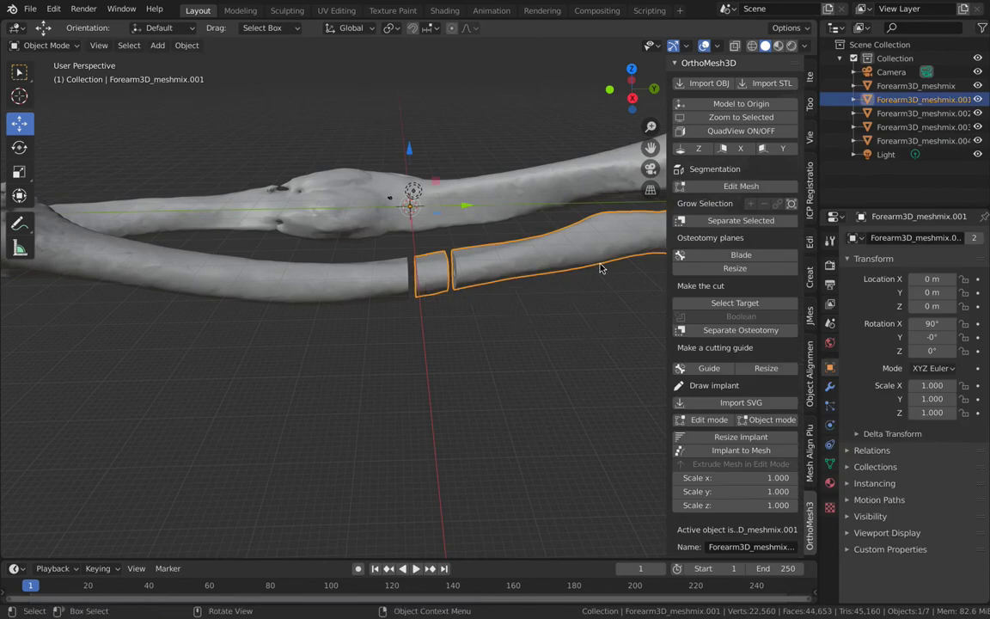
pyautogui.click(747, 333)
pyautogui.click(548, 212)
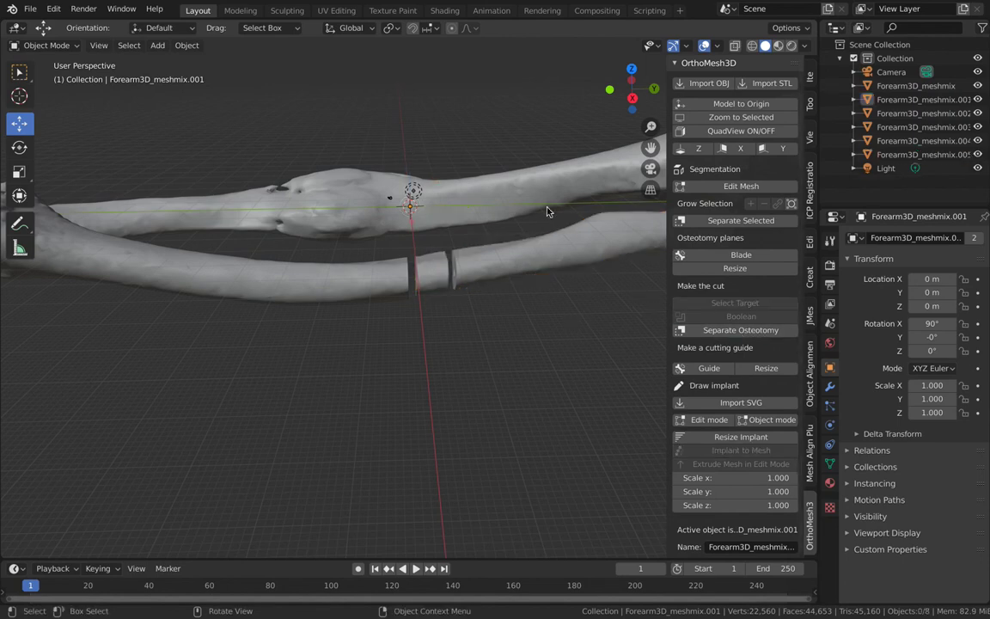
# Select the three radius pieces in turn and try moving the short middle segment out of the shaft, leaving it in its original place
pyautogui.click(468, 276)
pyautogui.click(432, 280)
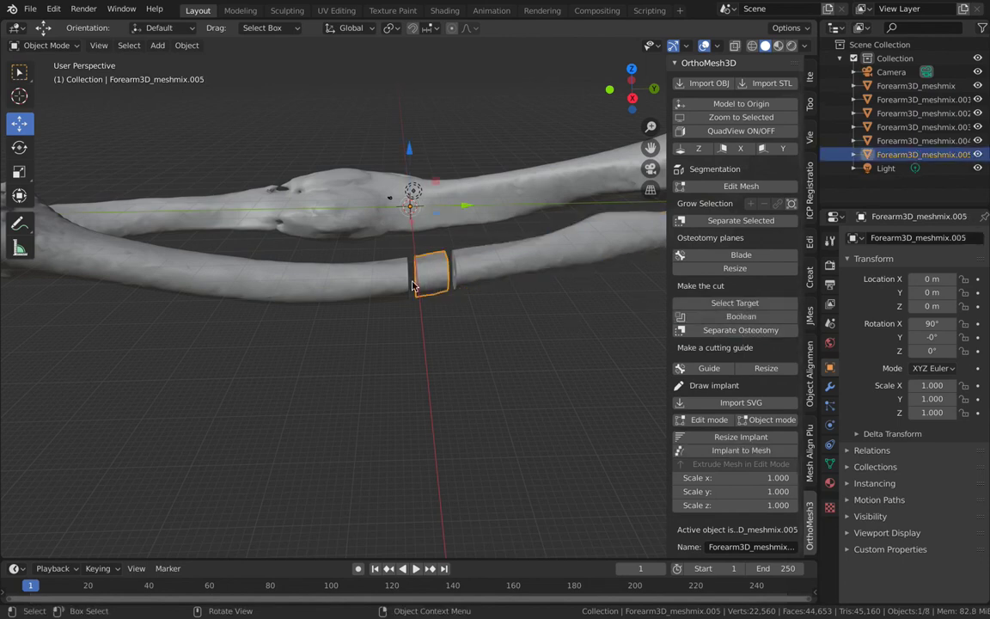
pyautogui.click(356, 287)
pyautogui.click(430, 271)
pyautogui.click(502, 265)
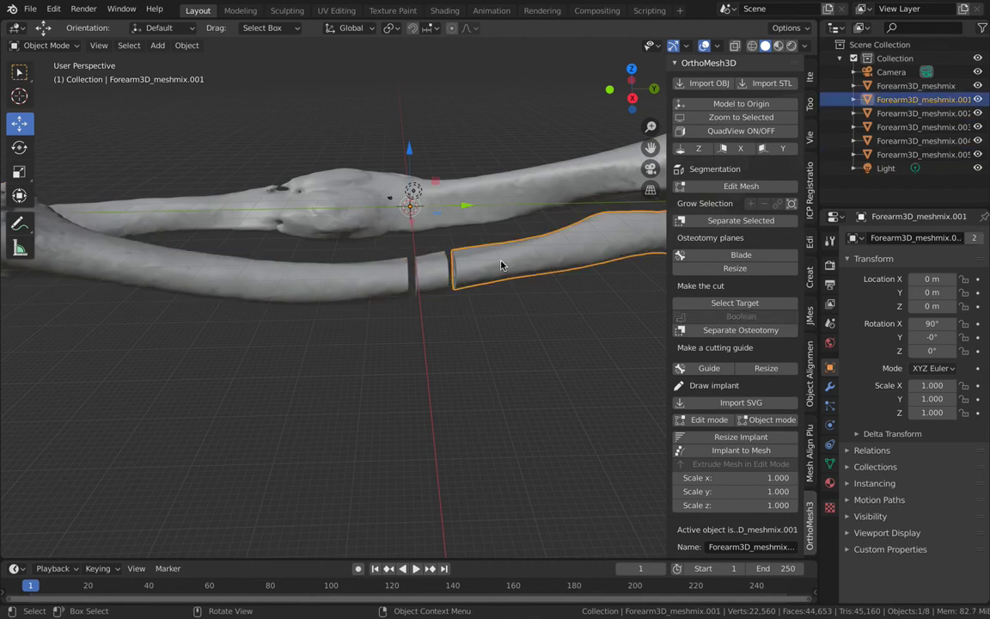
pyautogui.click(439, 278)
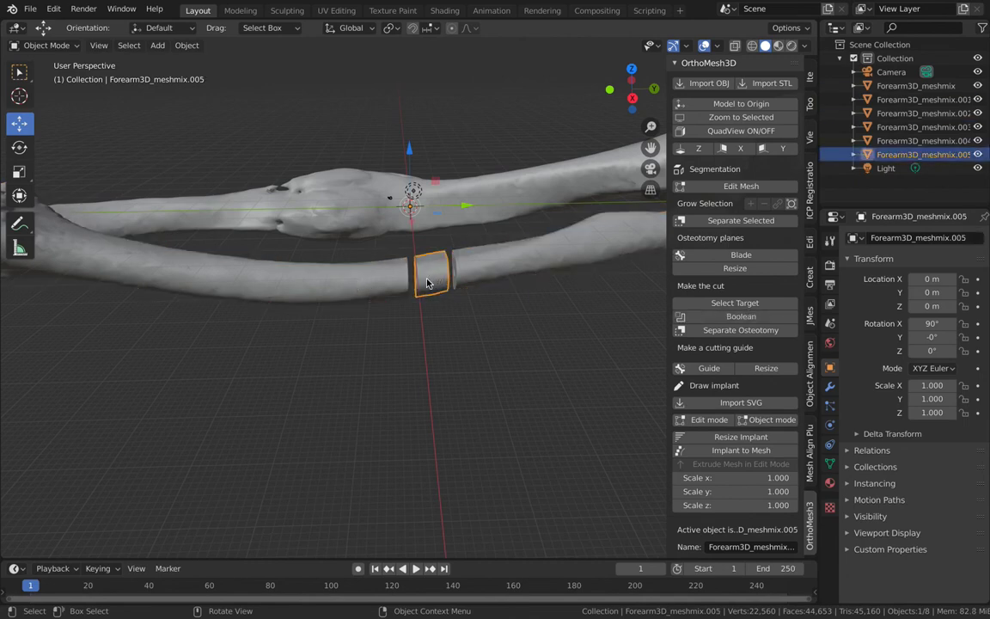
pyautogui.press('g')
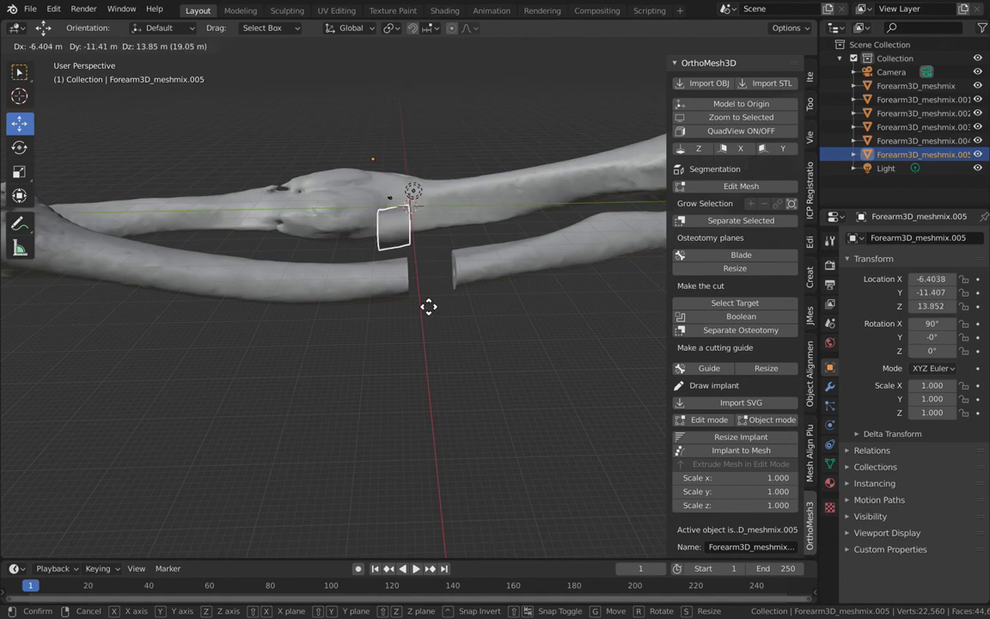
pyautogui.click(428, 268)
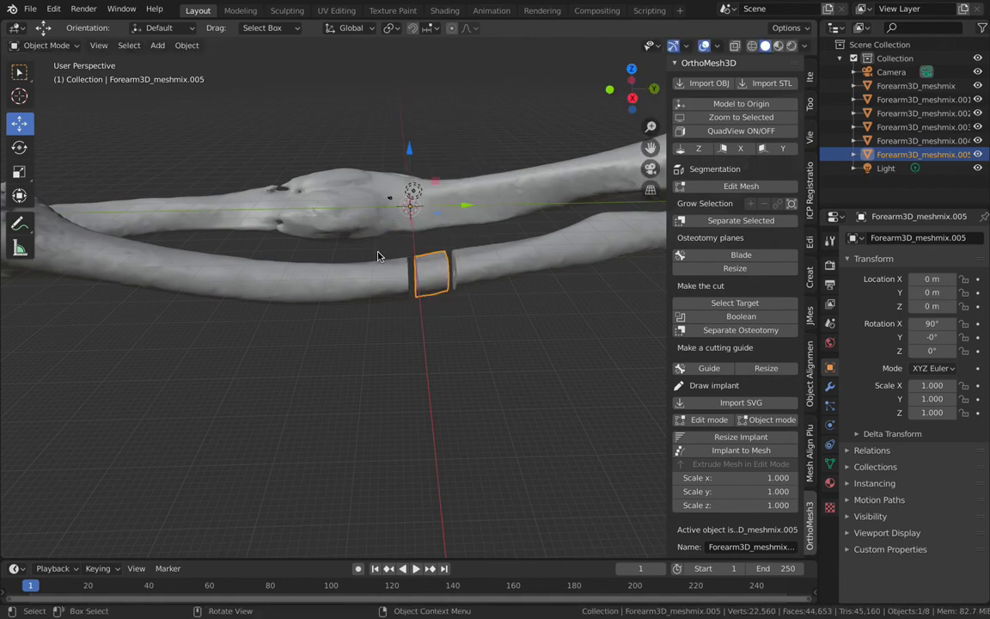
# Try moving the long radius fragment adjoining the first cut out of line with the shaft, and undo the move
pyautogui.click(359, 275)
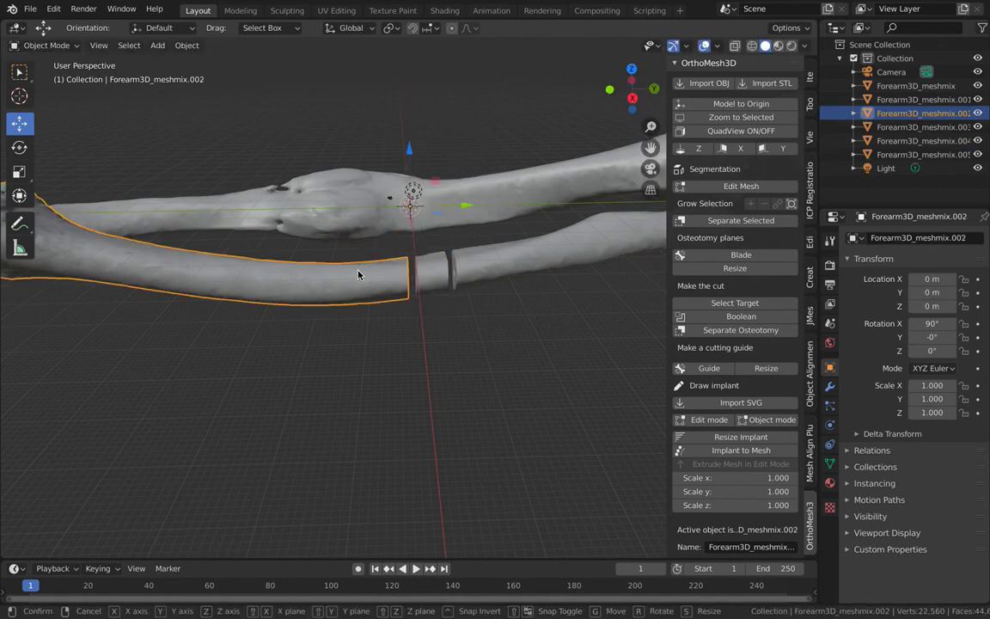
pyautogui.press('g')
pyautogui.click(361, 245)
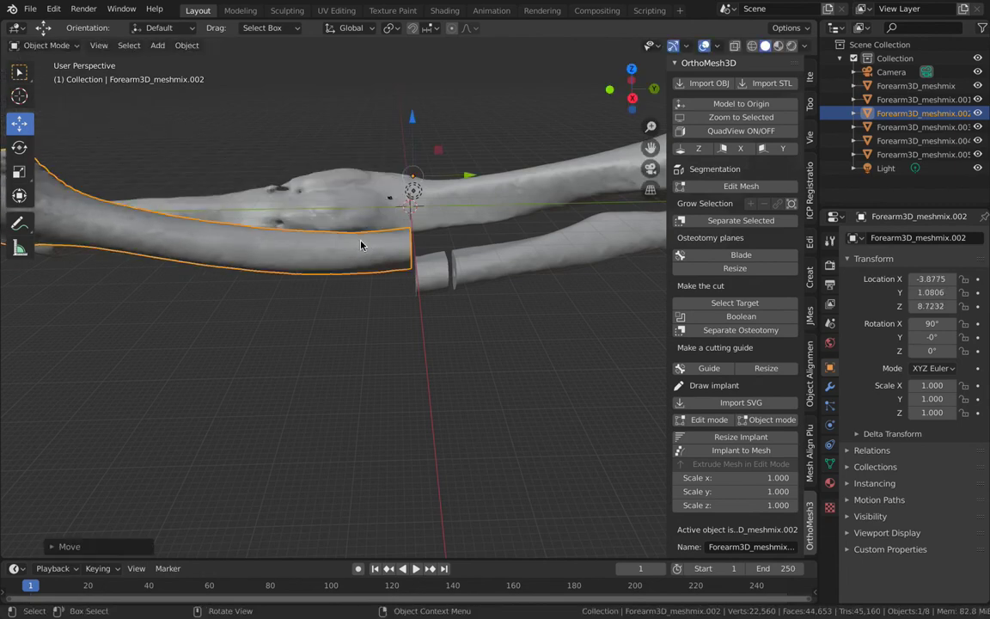
pyautogui.hotkey('ctrl', 'z')
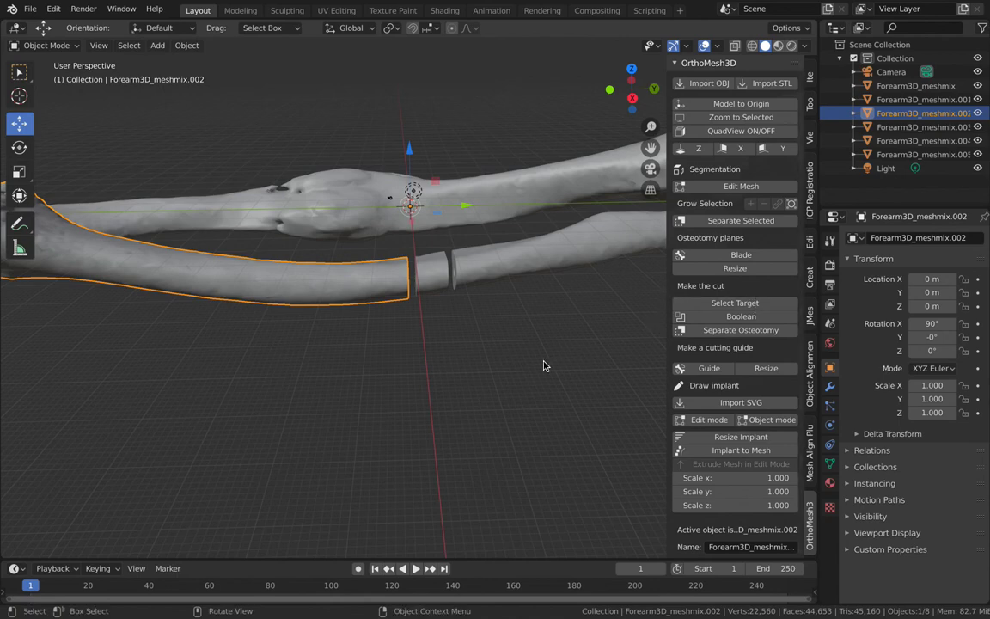
pyautogui.moveTo(543, 366); pyautogui.dragTo(481, 358, button='middle')
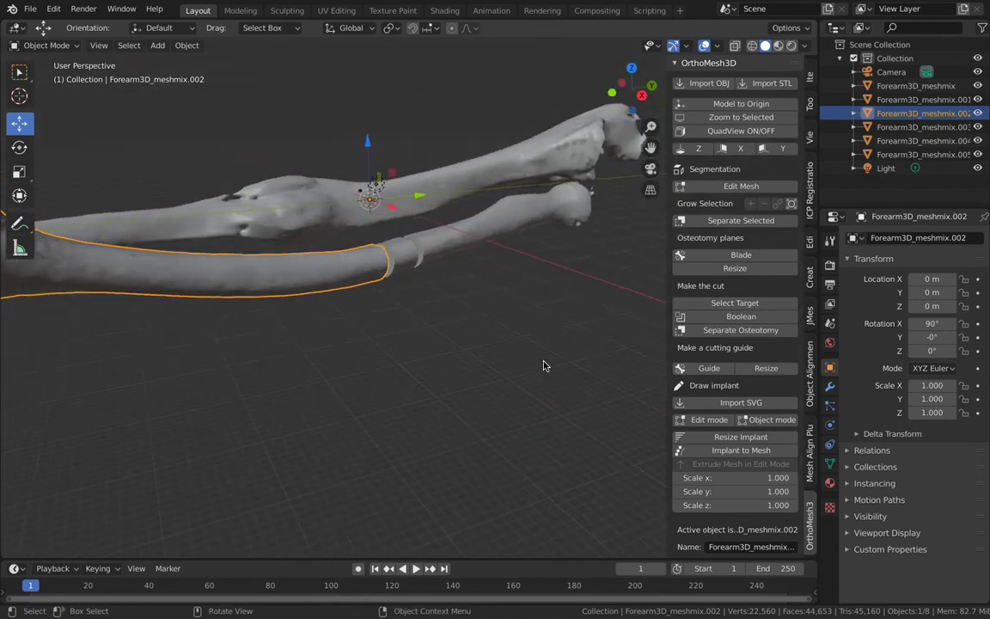